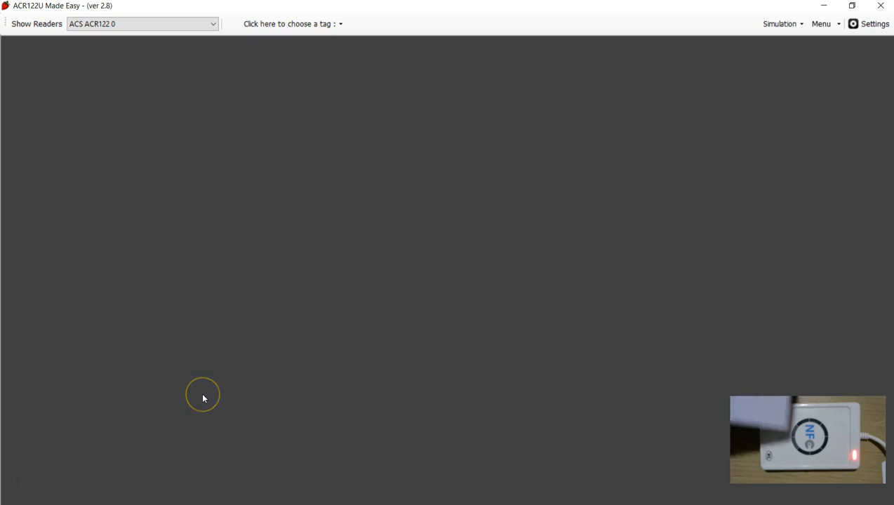
Step: With the ACS ACR122 0 reader connected, open the tag-type dropdown to choose a tag
click(290, 23)
Step: Select MIFARE Classic 1K/4K, activate the tag, and browse TempDC\Tags for a layout file
click(304, 143)
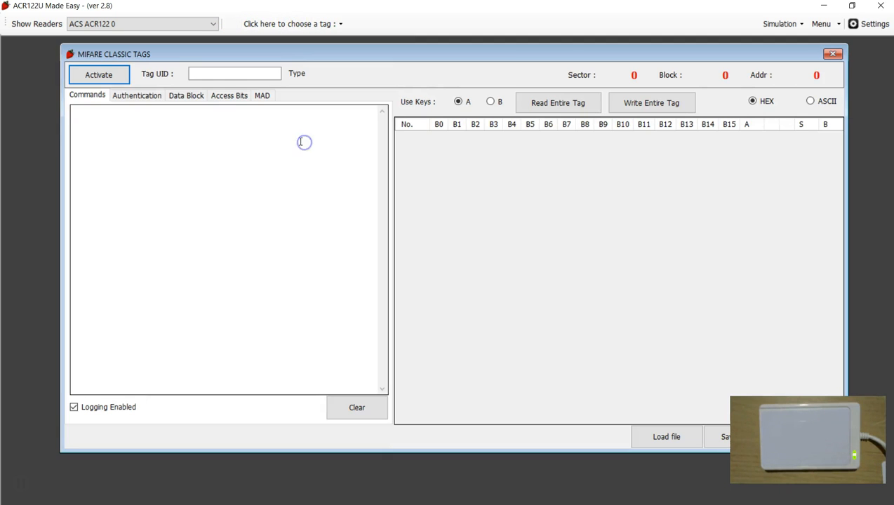
click(98, 75)
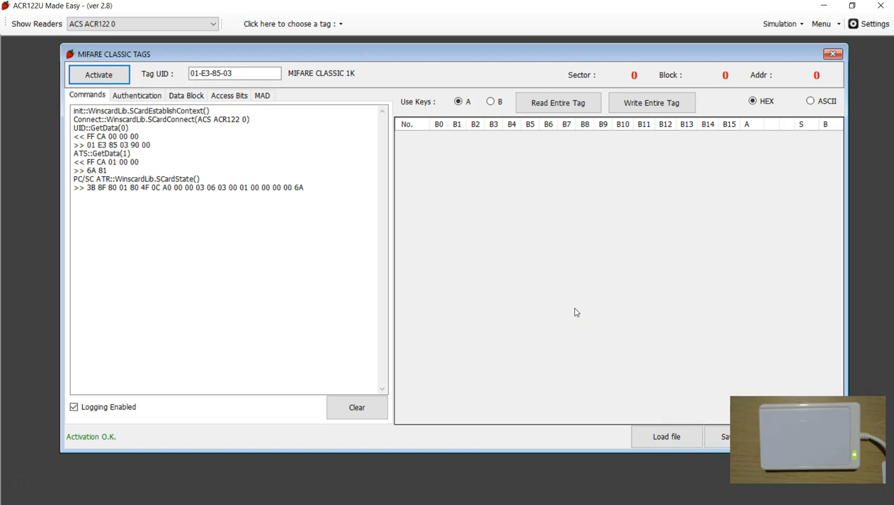
click(661, 436)
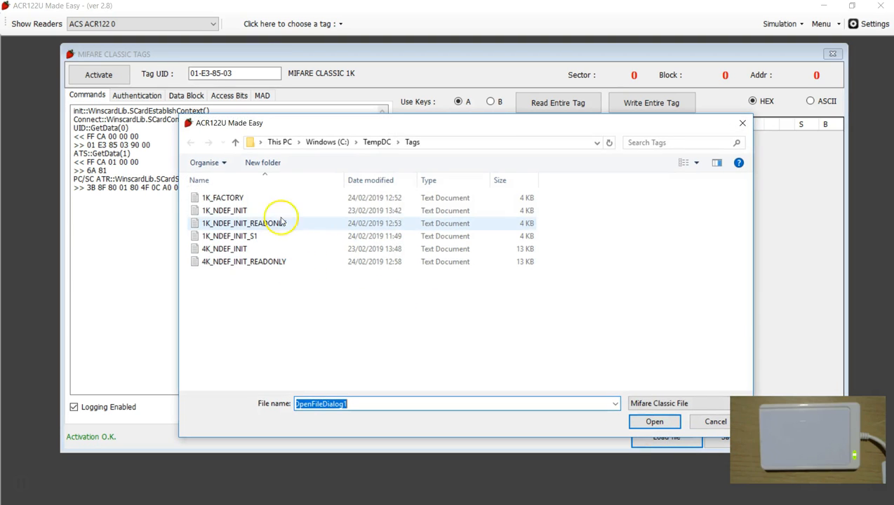
Step: Load the 1K_NDEF_INIT layout file into the block table
click(224, 213)
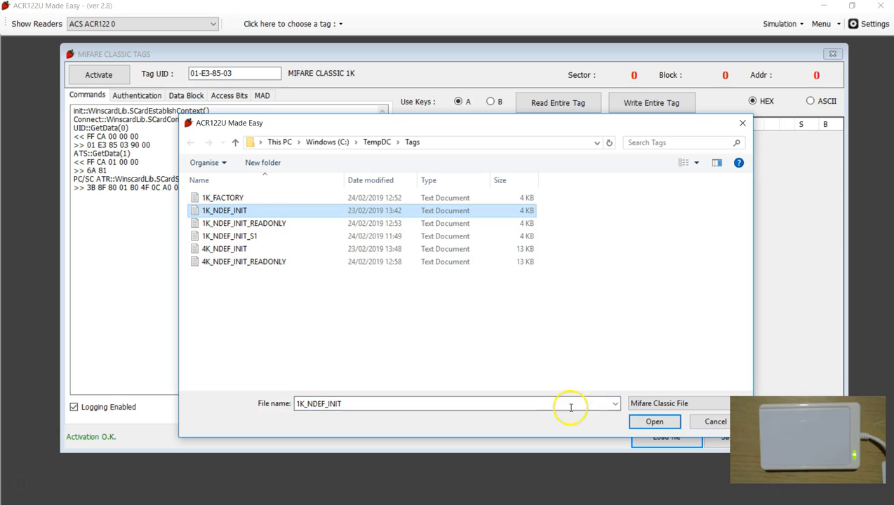
click(653, 421)
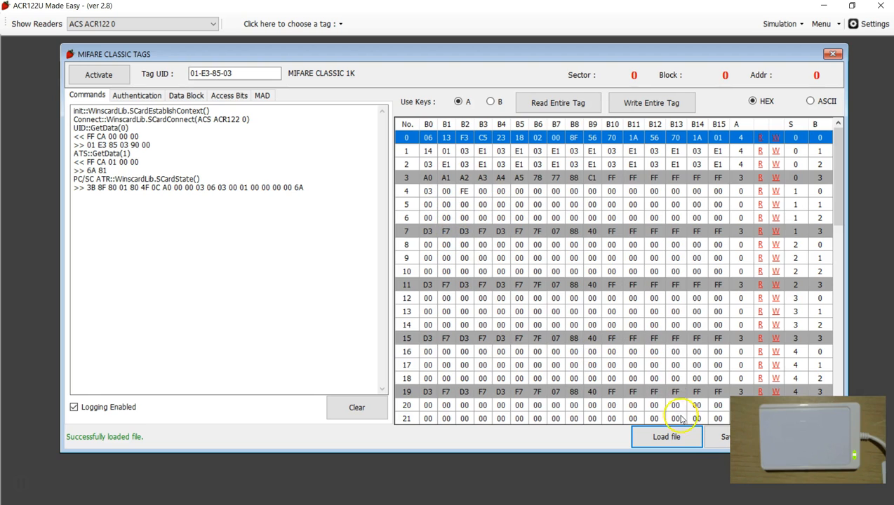
Step: Write the 1K_NDEF_INIT data to the entire tag and review the Commands log
click(647, 106)
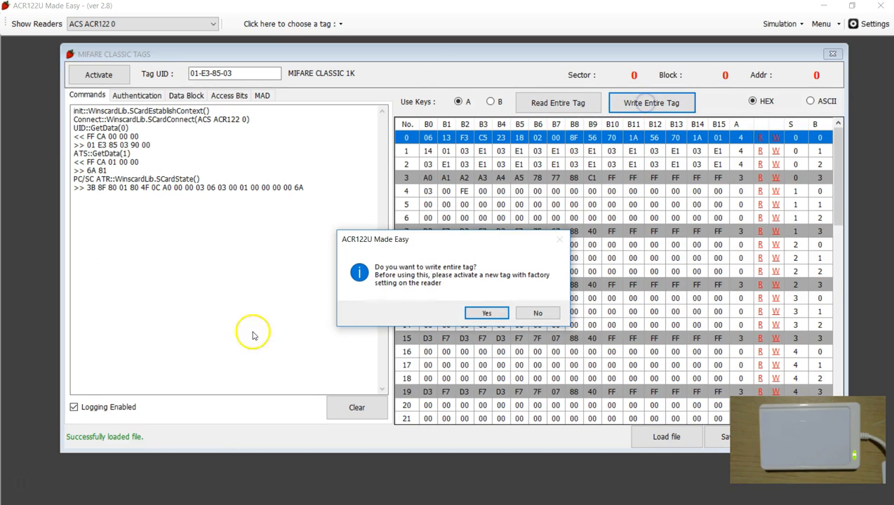
click(484, 314)
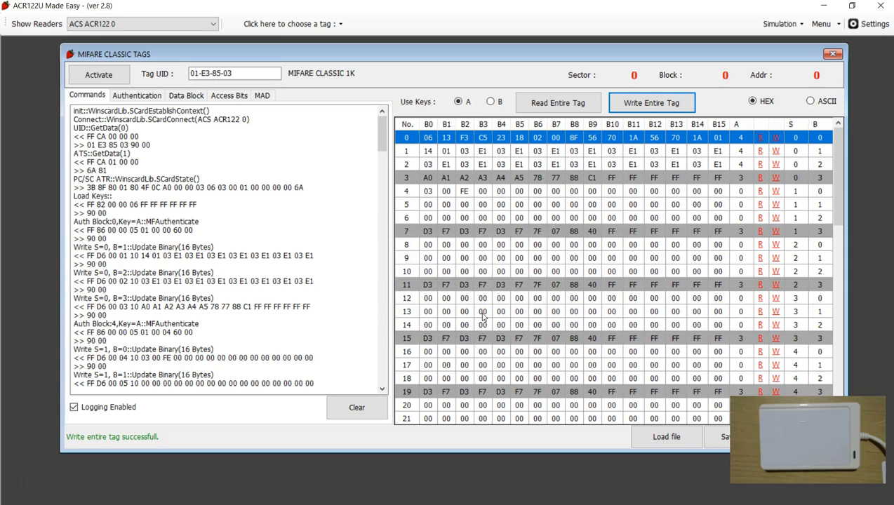
scroll(350, 253, down, 16)
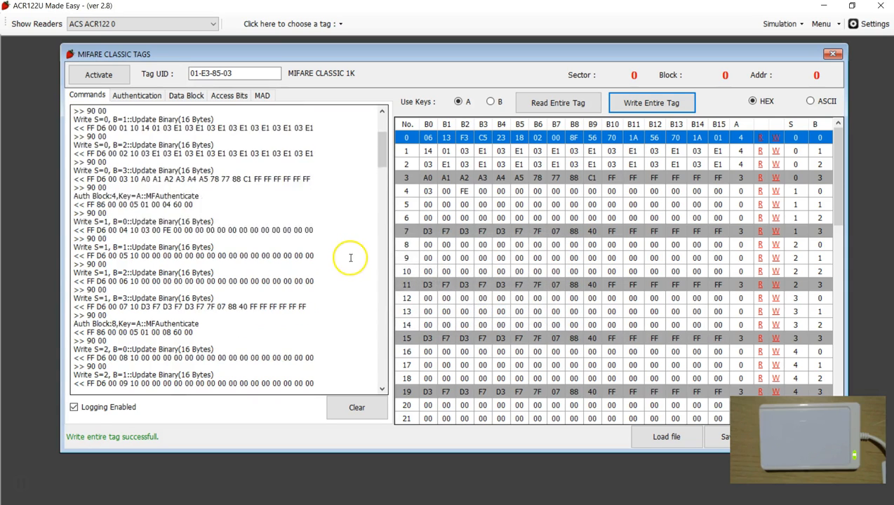
scroll(342, 281, down, 20)
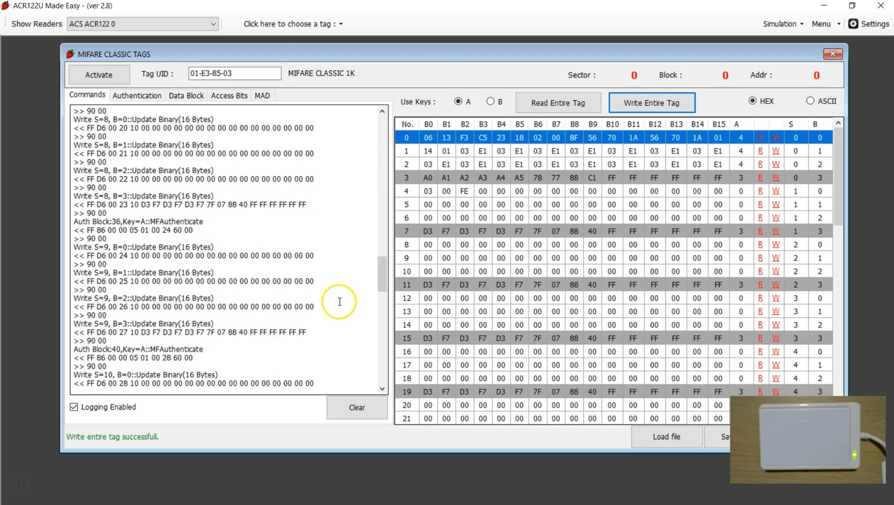
scroll(340, 307, down, 20)
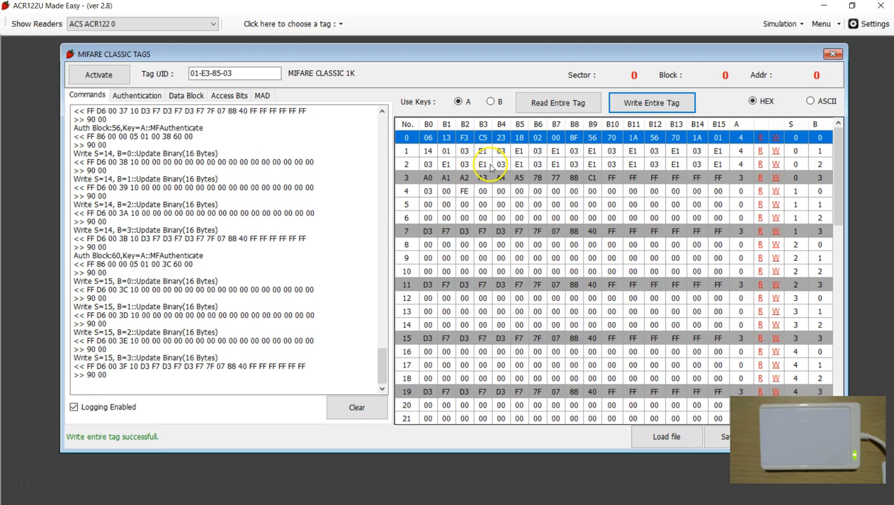
Step: Inspect sector 0 blocks 1 and 3, then close the MIFARE Classic tags window
click(428, 153)
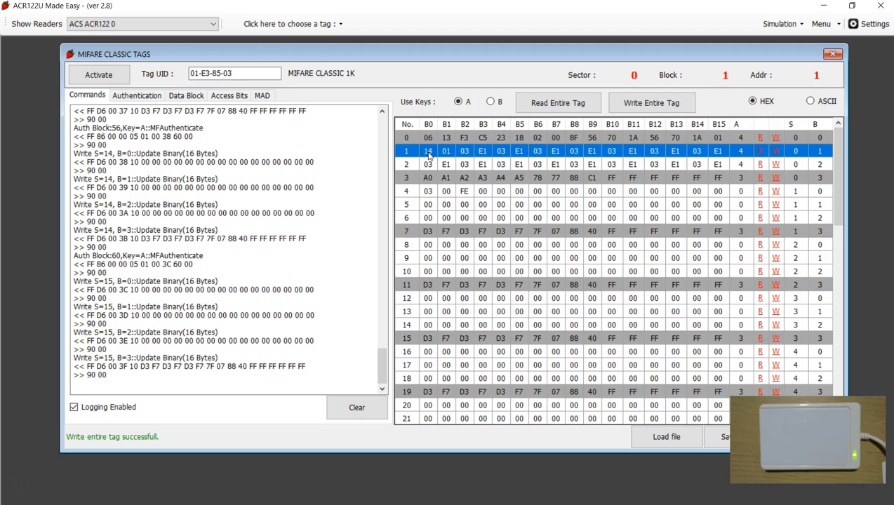
click(434, 177)
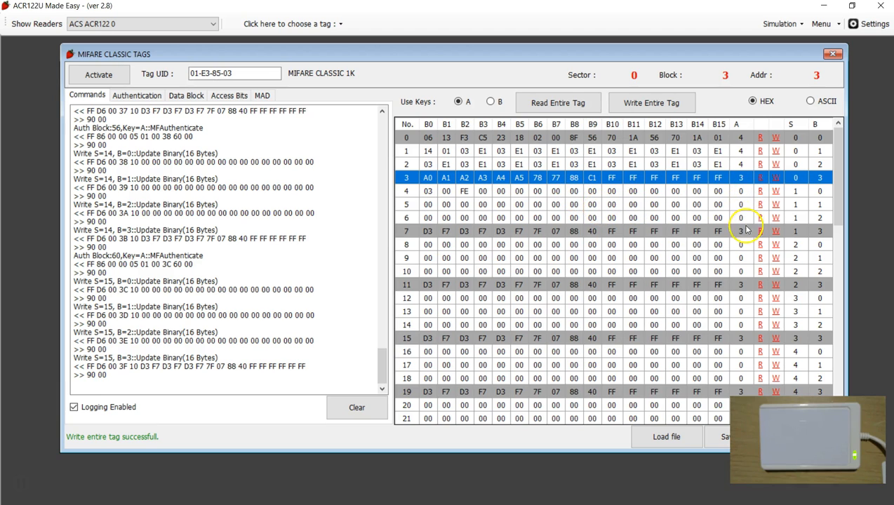
click(833, 54)
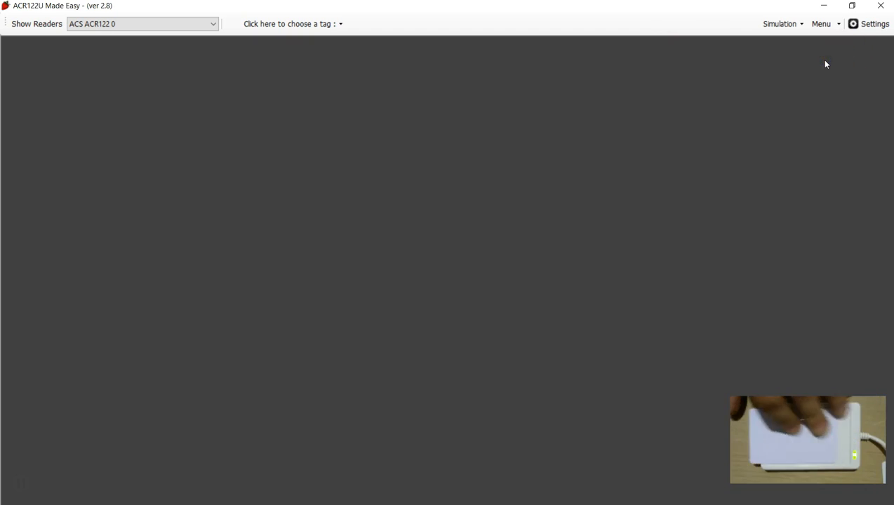
Step: Reopen the MIFARE Classic 1K/4K window, re-activate the tag, and show sector authentication keys
click(300, 23)
click(292, 139)
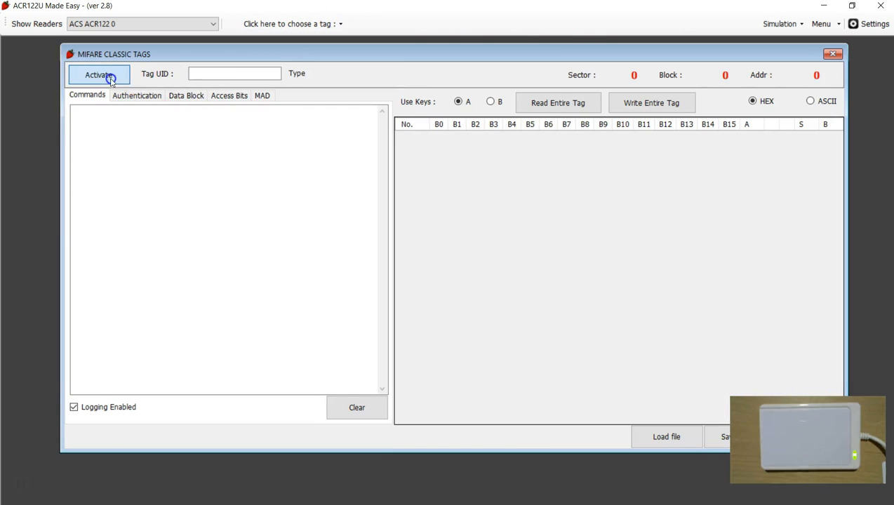
click(104, 76)
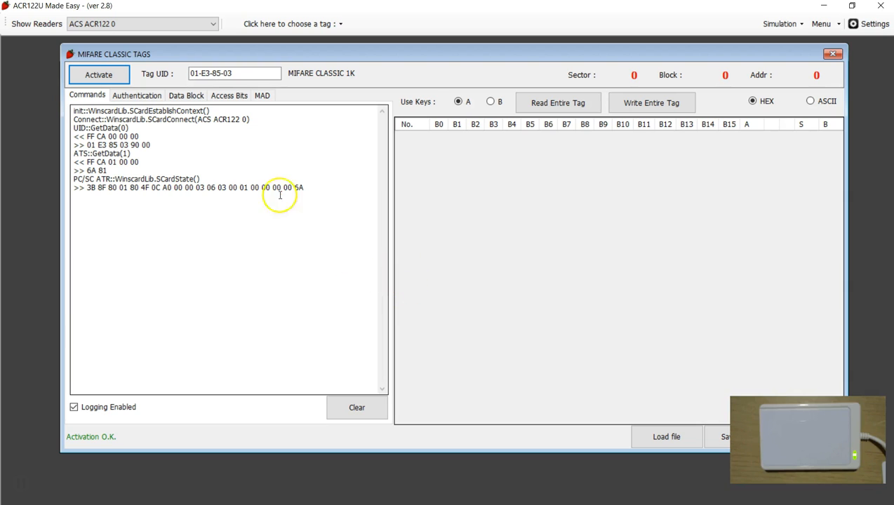
click(155, 95)
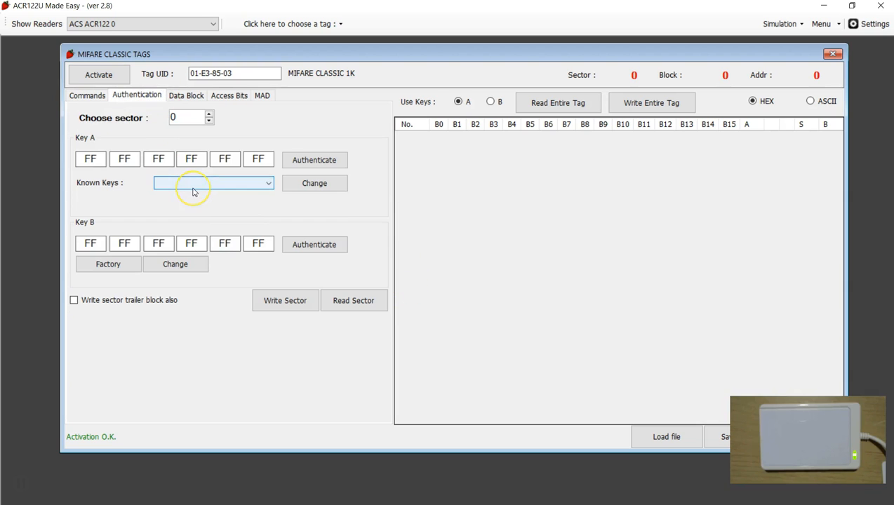
Step: Try reading the entire tag with the MAD Sector key as Key A
click(193, 183)
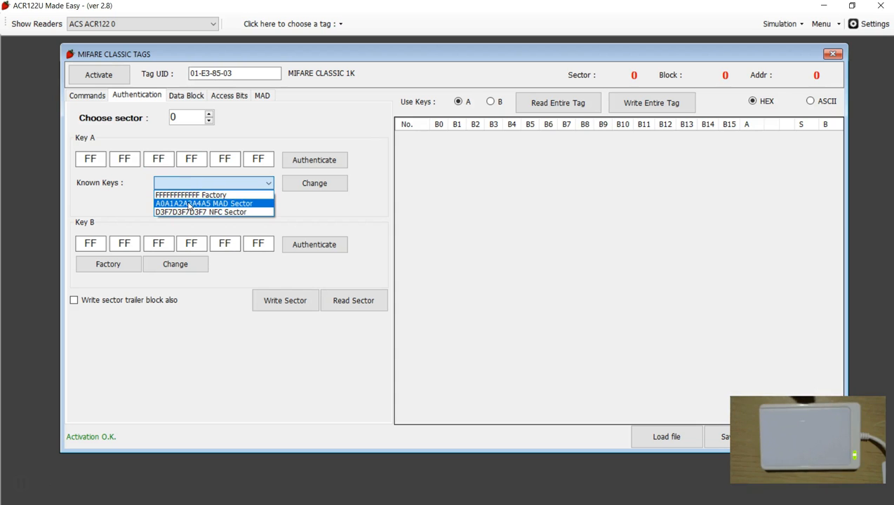
click(186, 203)
click(539, 110)
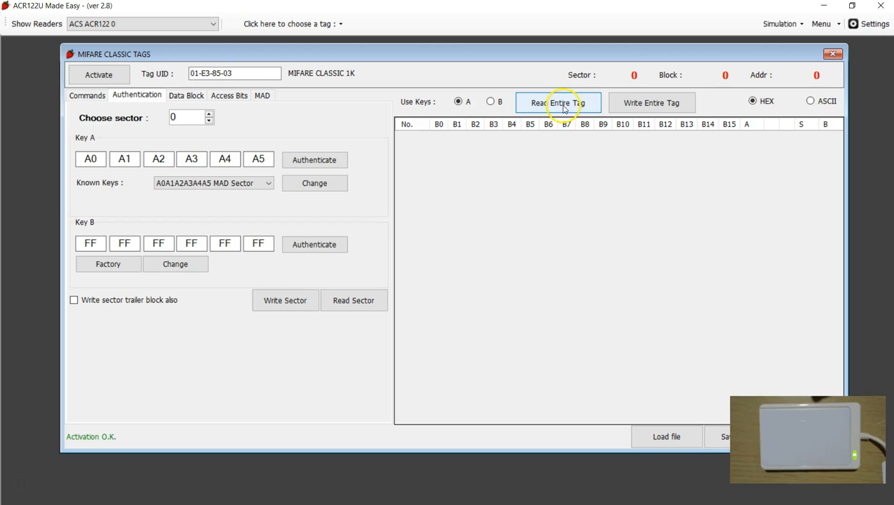
click(261, 184)
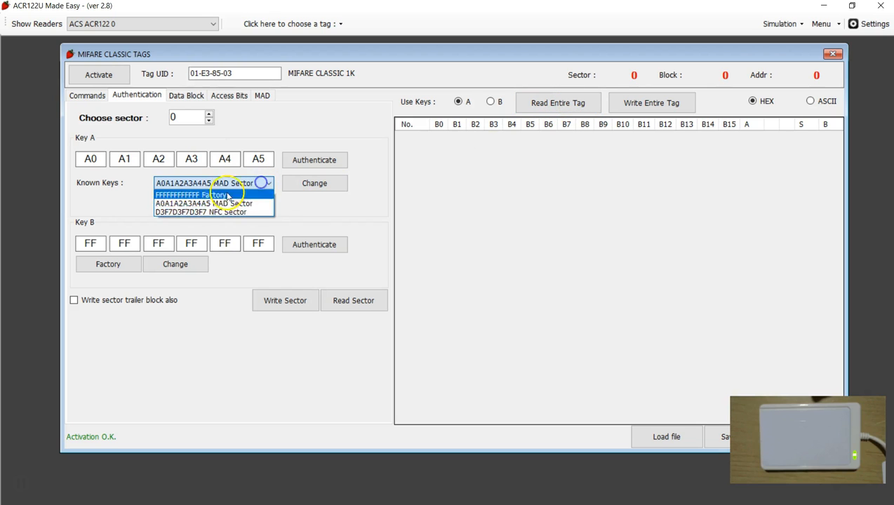
click(189, 212)
click(196, 184)
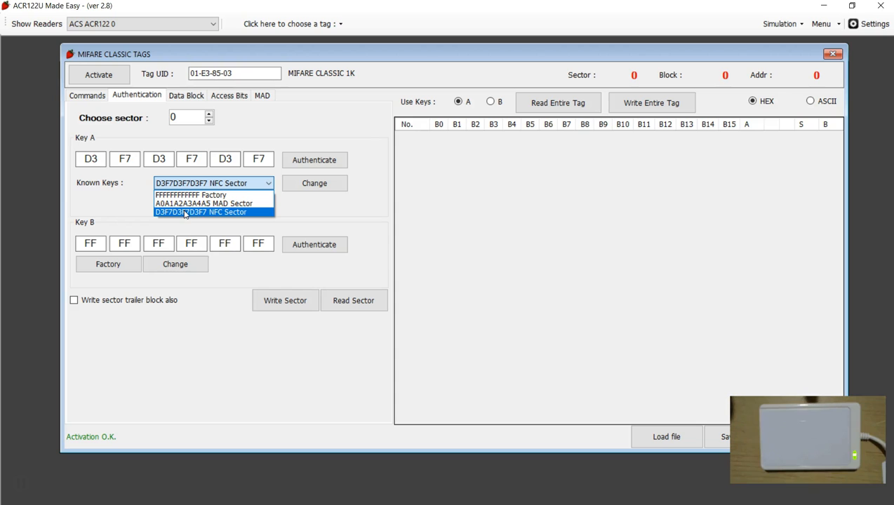
click(185, 212)
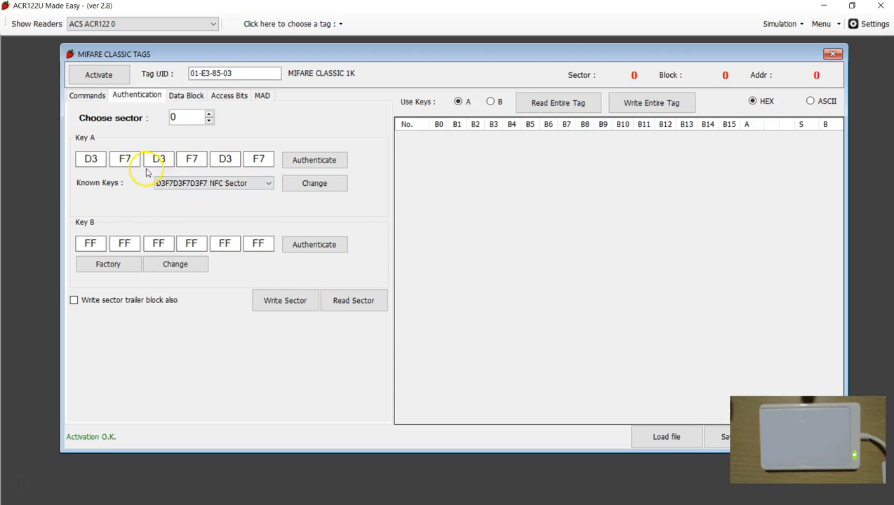
click(553, 104)
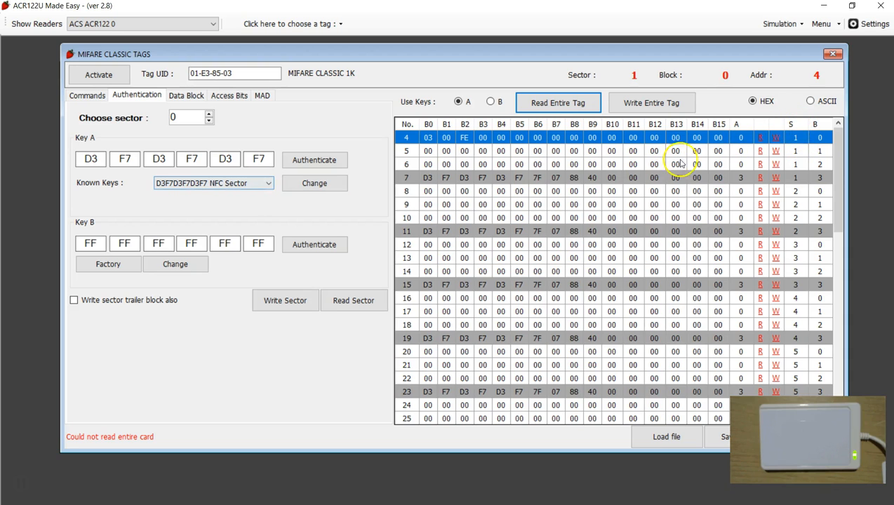
click(169, 184)
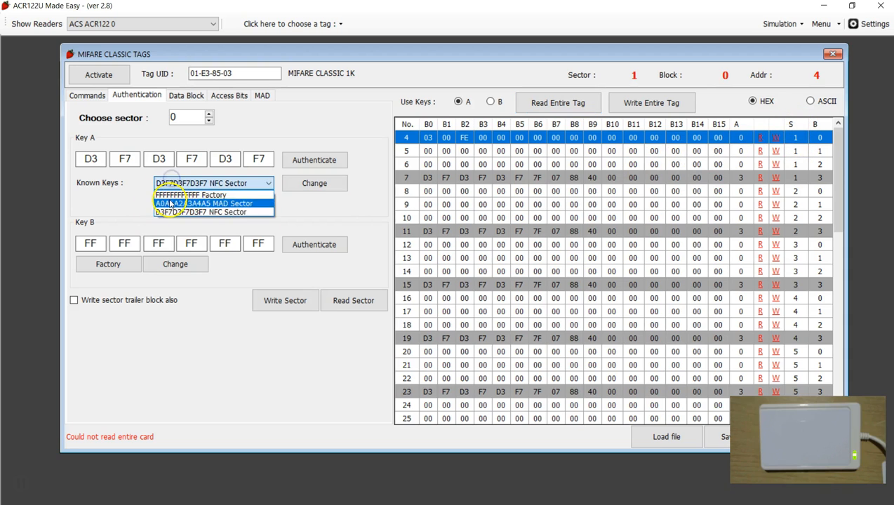
click(167, 203)
click(315, 161)
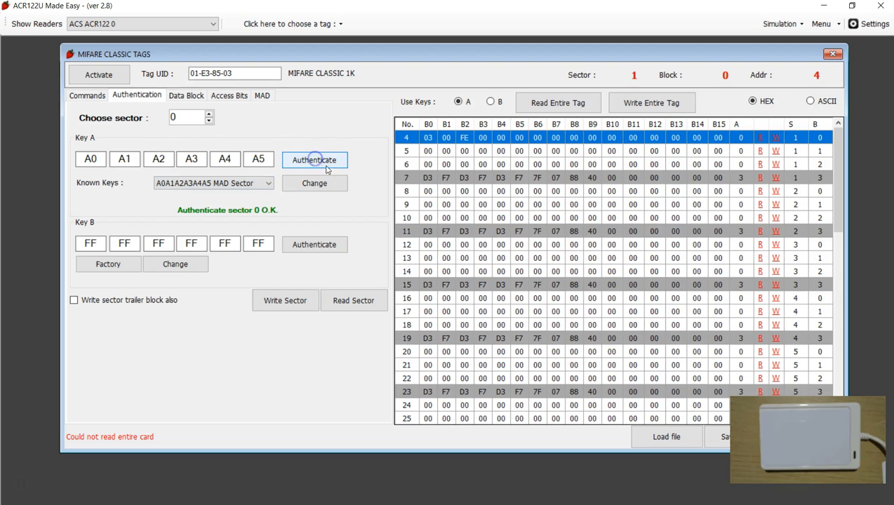
click(351, 300)
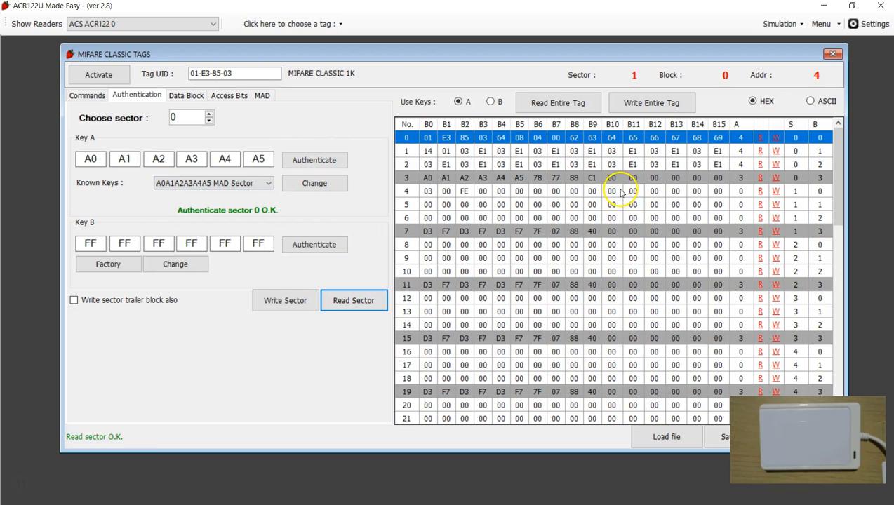
click(426, 190)
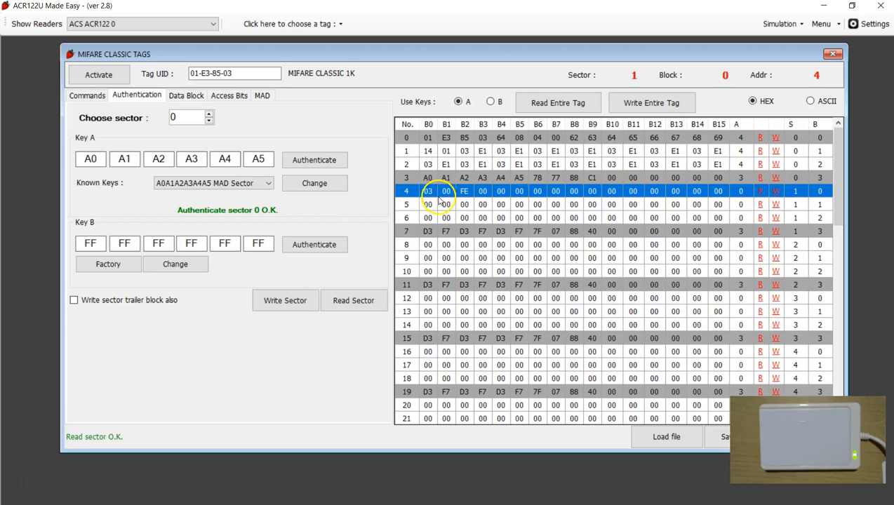
Step: Enter the NDEF URI header bytes 03 11 D1 01 0D 55 01 at the start of block 4
click(428, 201)
click(429, 193)
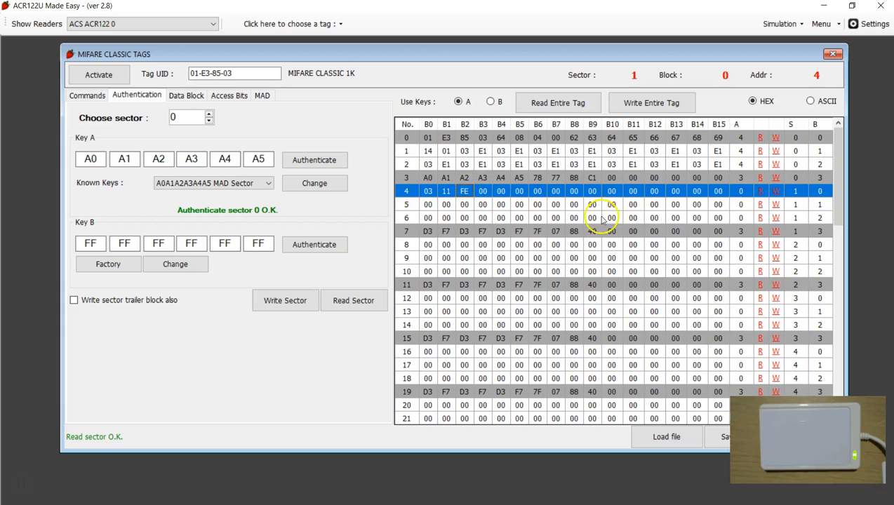
click(341, 155)
text(01)
key(Tab)
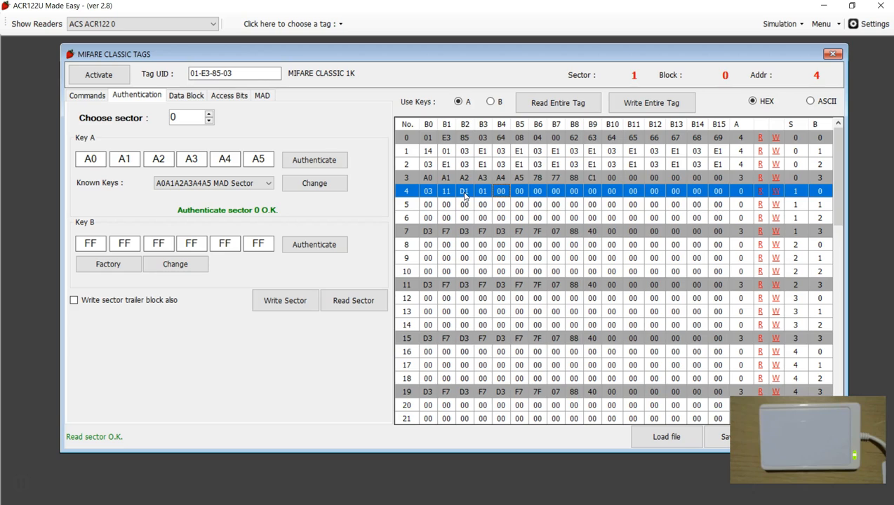
text(0)
text(55)
text(0)
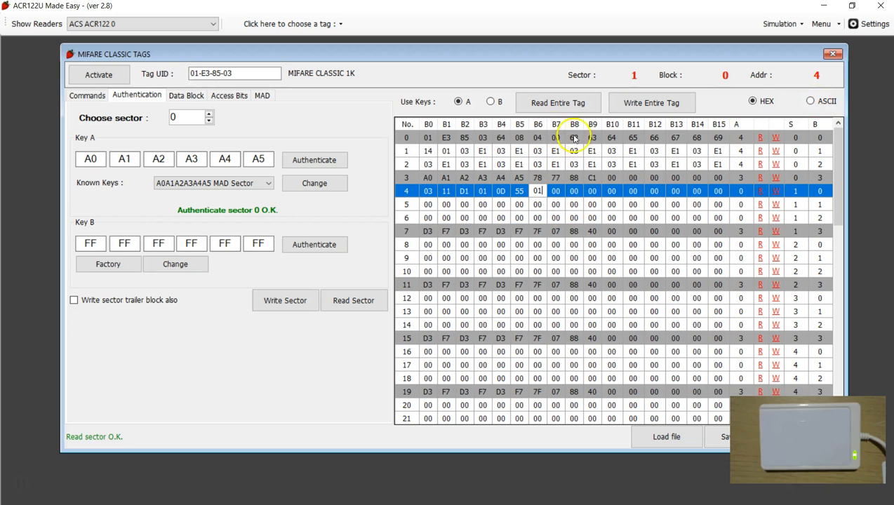
Step: Type 'finitepi.' as ASCII from block 4 B7, continue 'in/' in block 5, then return to HEX
click(811, 102)
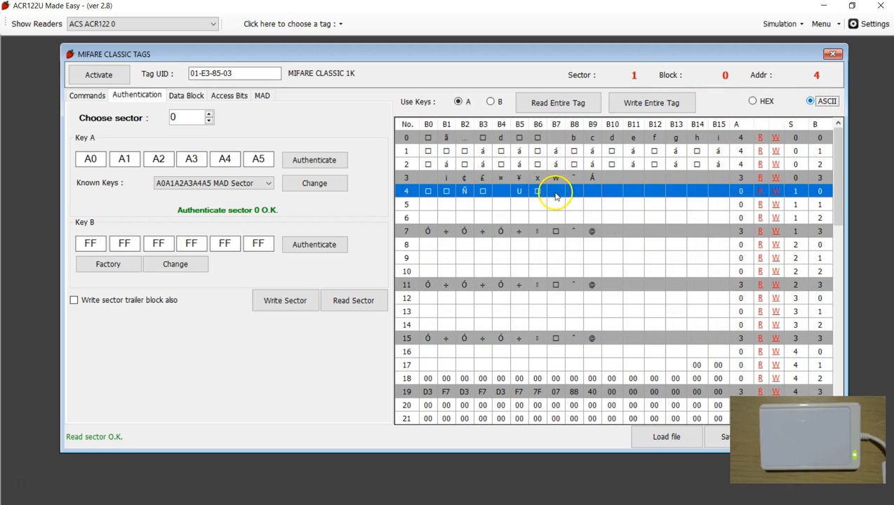
text(fi)
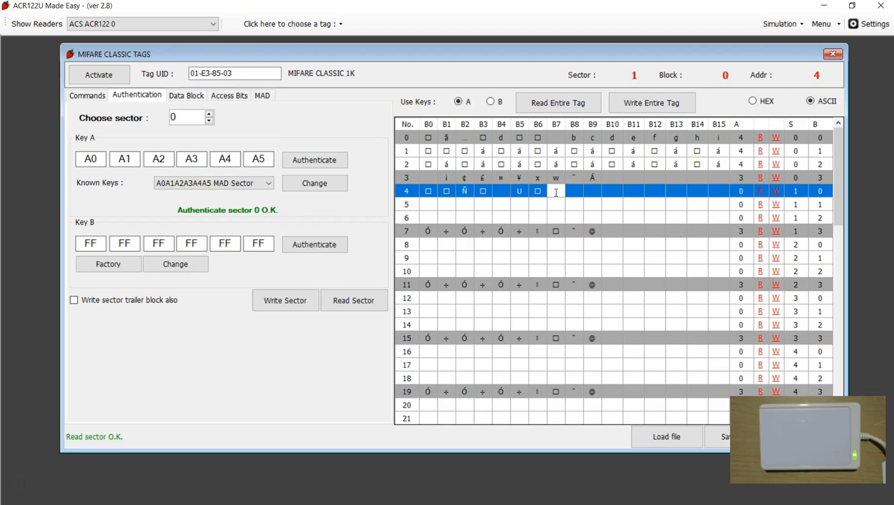
text(n)
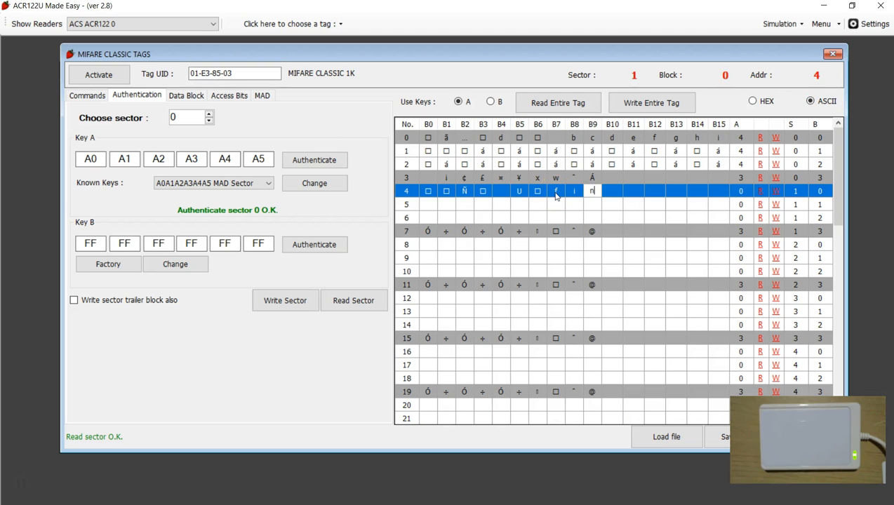
text(itepi.)
click(425, 203)
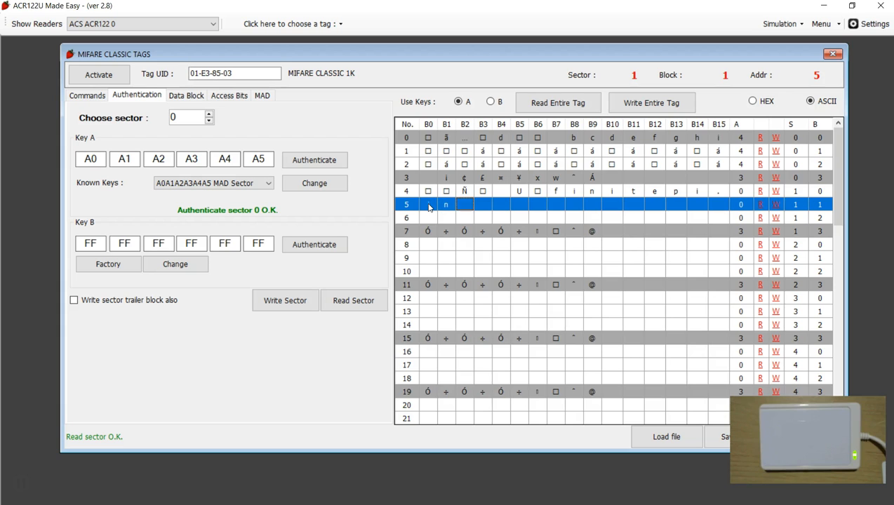
click(753, 102)
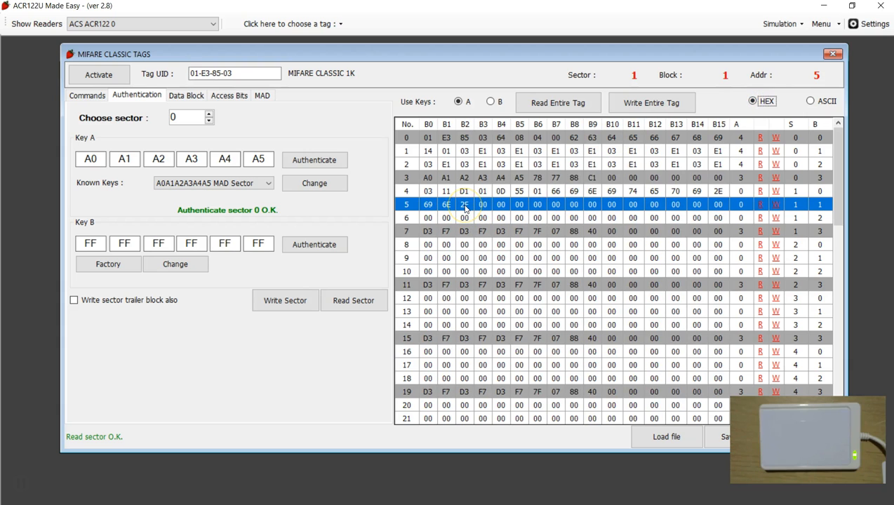
Step: Enter FE in block 5 cell B3 to terminate the URL record, then review block 4
double_click(482, 204)
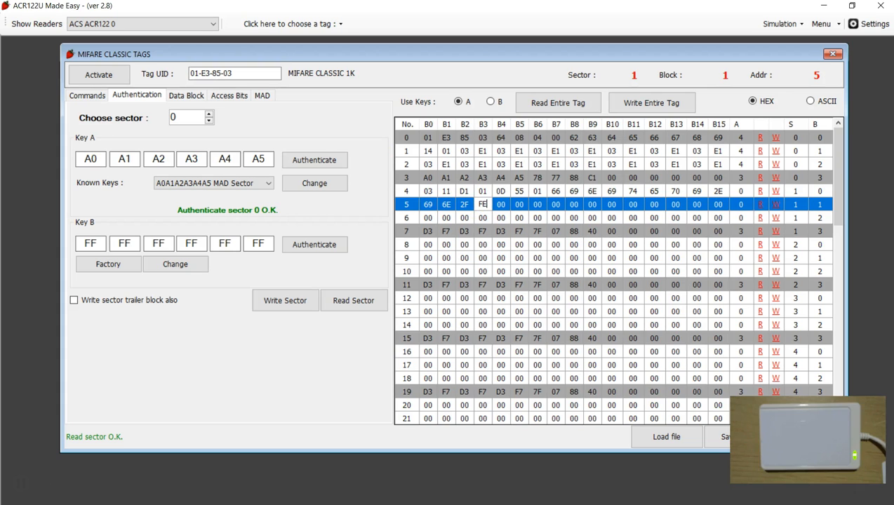
click(490, 218)
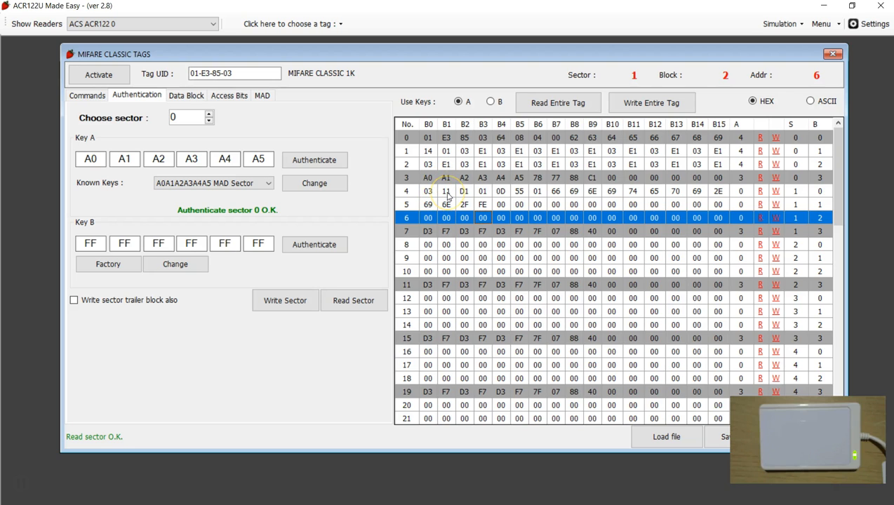
click(479, 191)
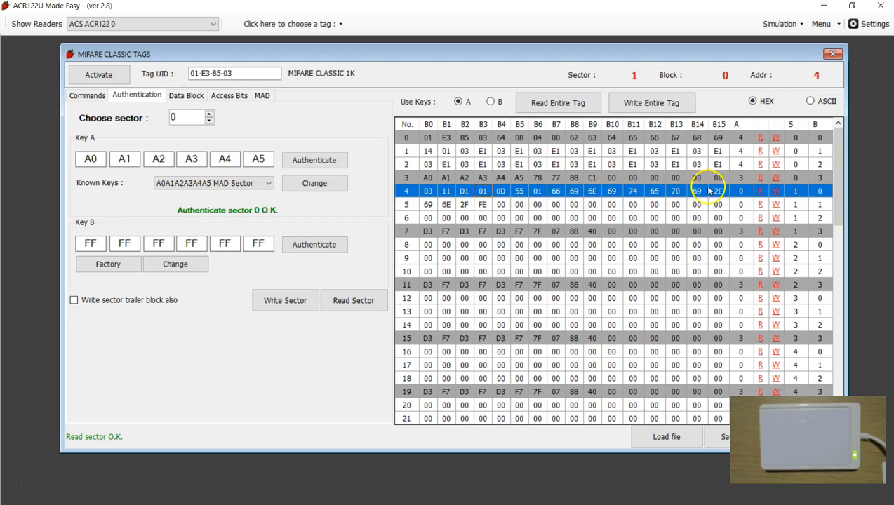
Step: Choose sector 1 and authenticate it with Key B
click(463, 205)
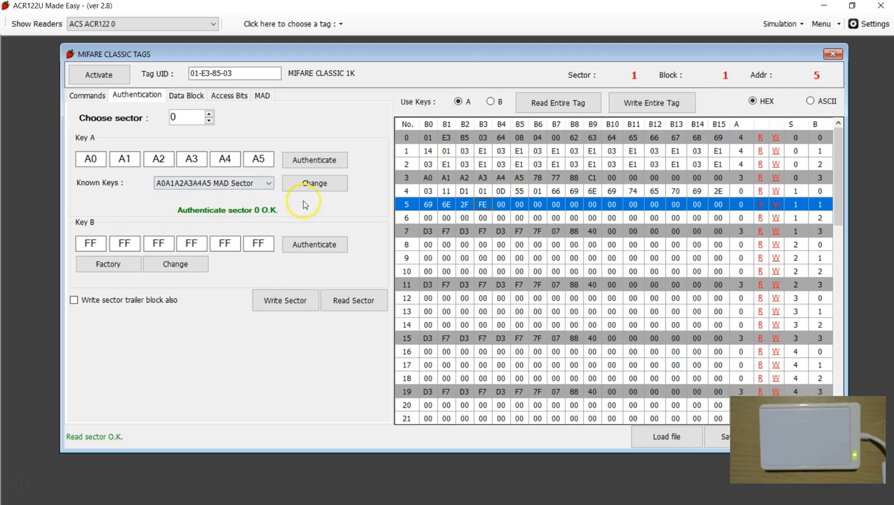
click(213, 181)
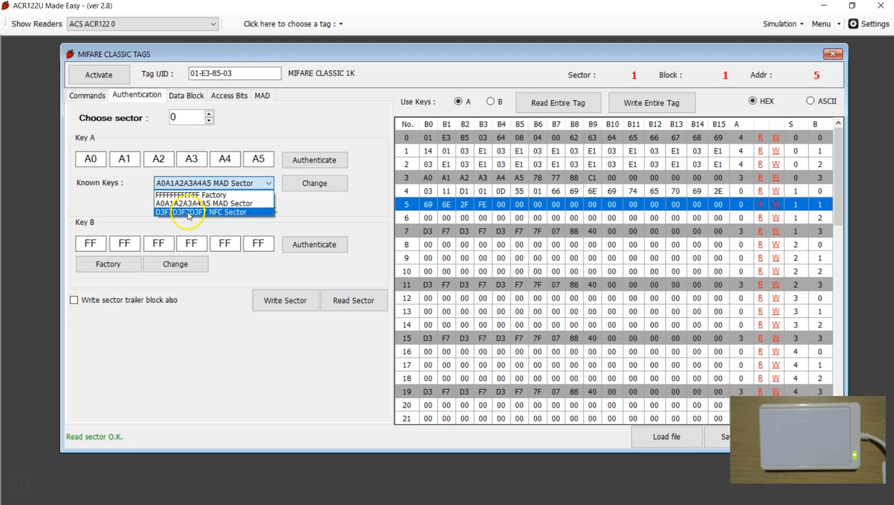
click(309, 209)
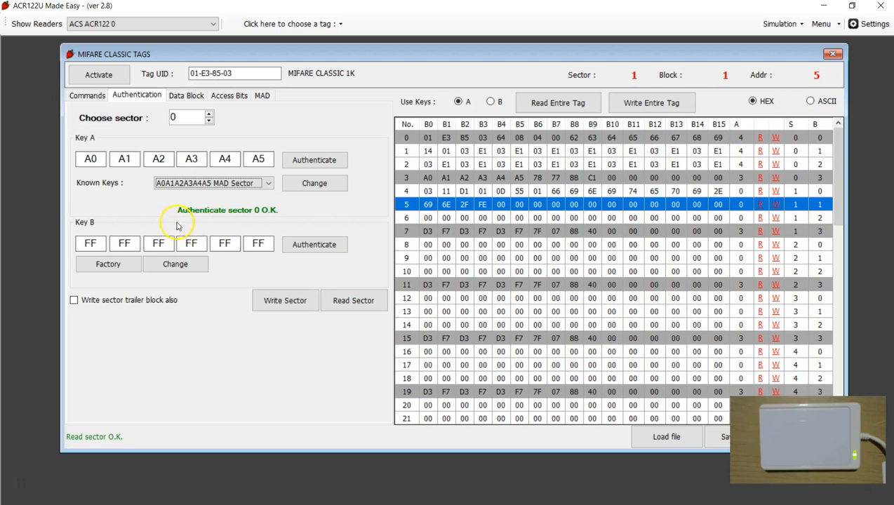
click(209, 115)
click(307, 246)
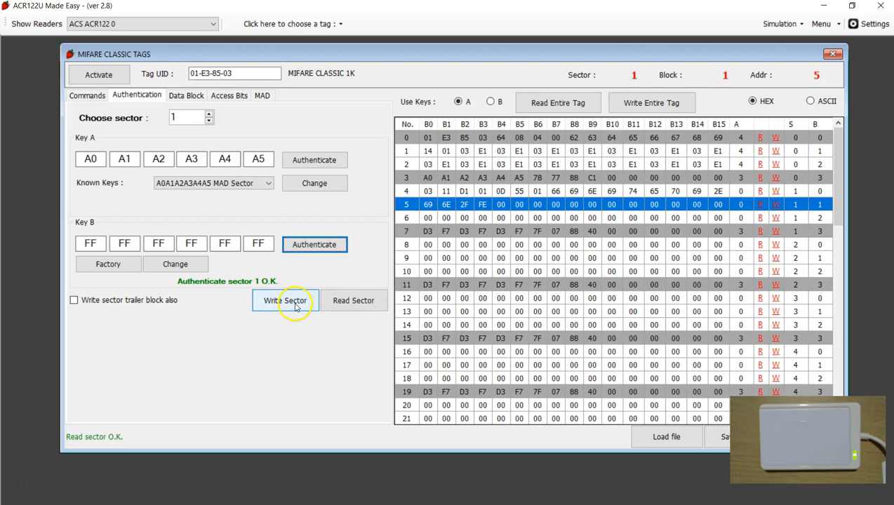
Step: Clear the Commands log and write the edited blocks to sector 1
click(86, 95)
click(345, 407)
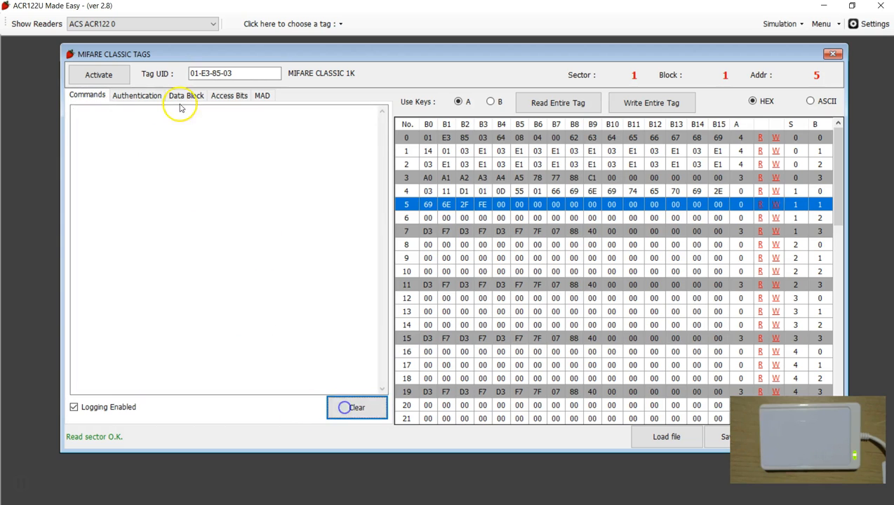
click(137, 96)
click(283, 304)
Step: Check the log's write commands and responses for blocks 0, 1 and 2
click(87, 96)
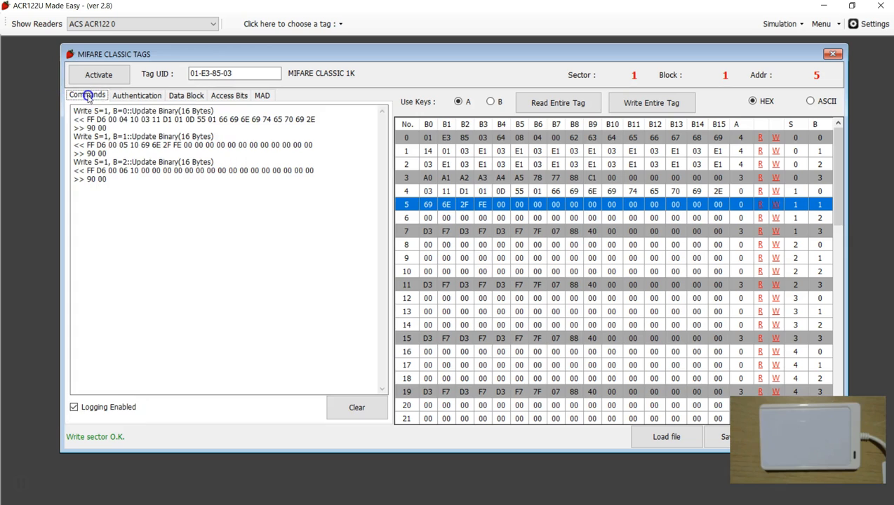
drag(106, 128, 70, 112)
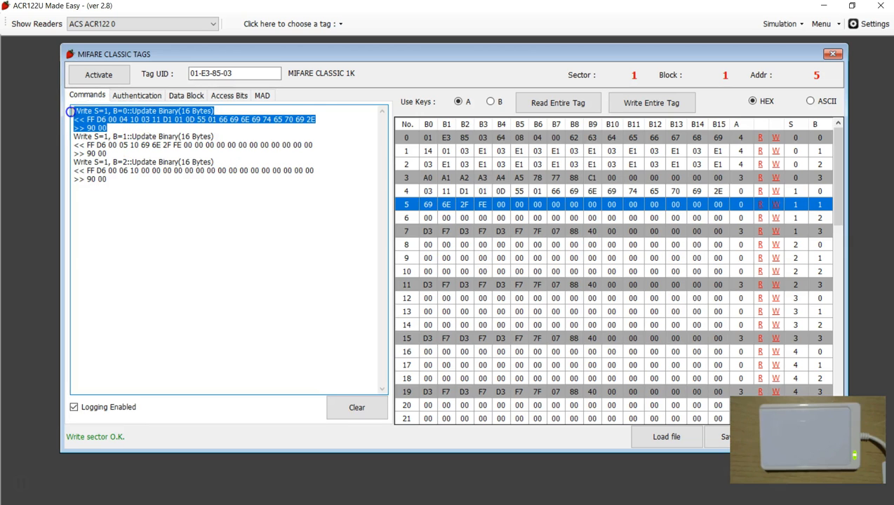
drag(107, 154, 59, 133)
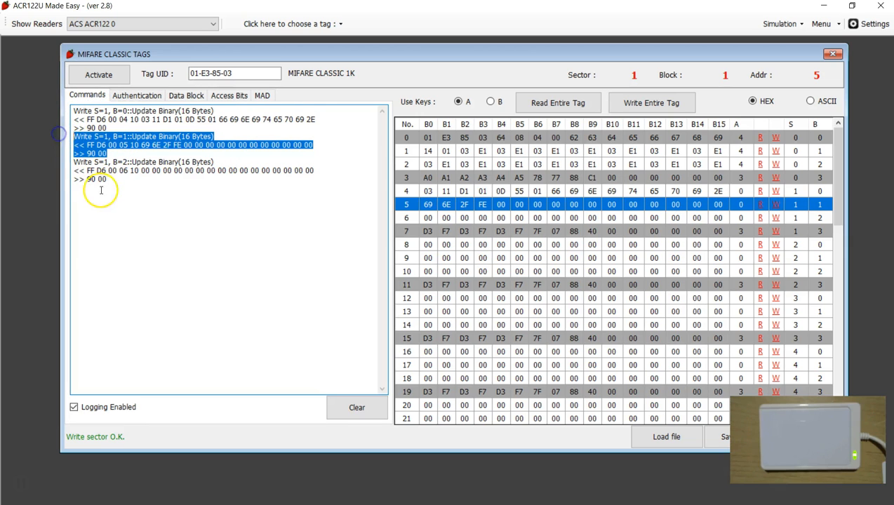
drag(107, 180, 70, 162)
click(92, 134)
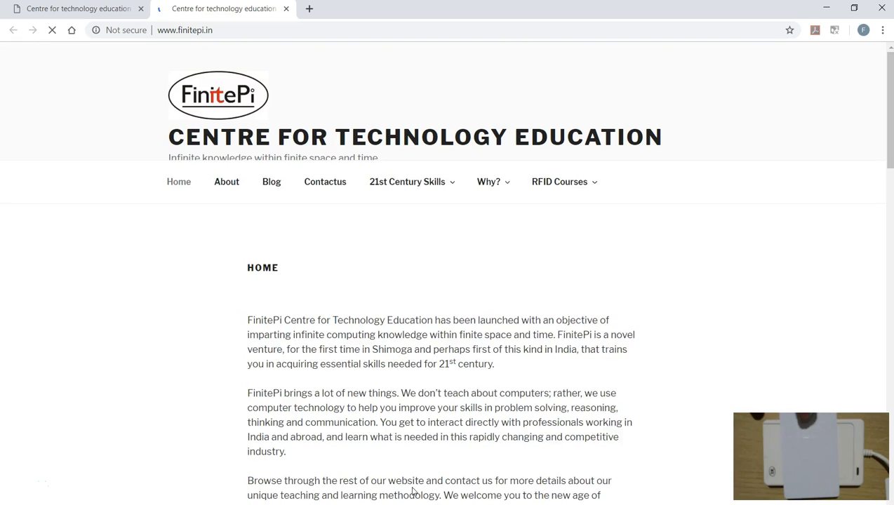
click(69, 10)
click(177, 8)
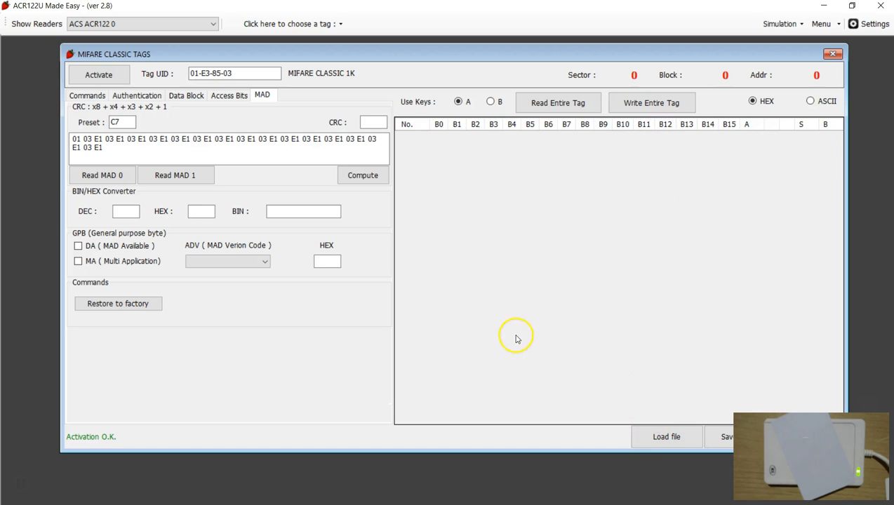
Step: Restore the tag to factory, confirm each sector's rewrite returned 90 00, and return to Authentication
click(111, 304)
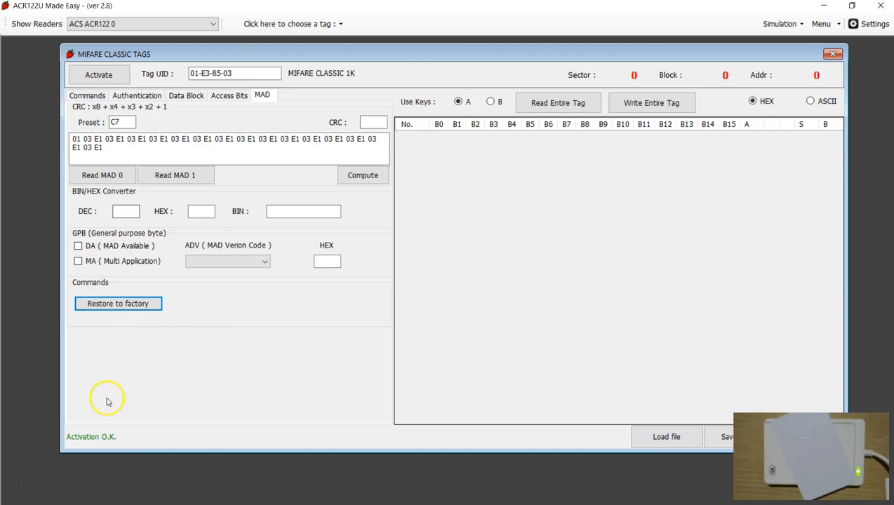
click(77, 94)
scroll(259, 193, down, 10)
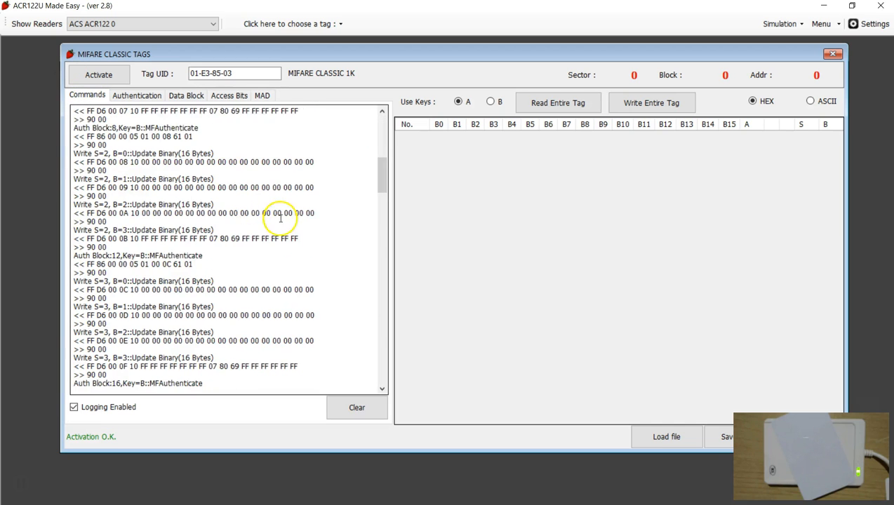
drag(379, 225, 382, 375)
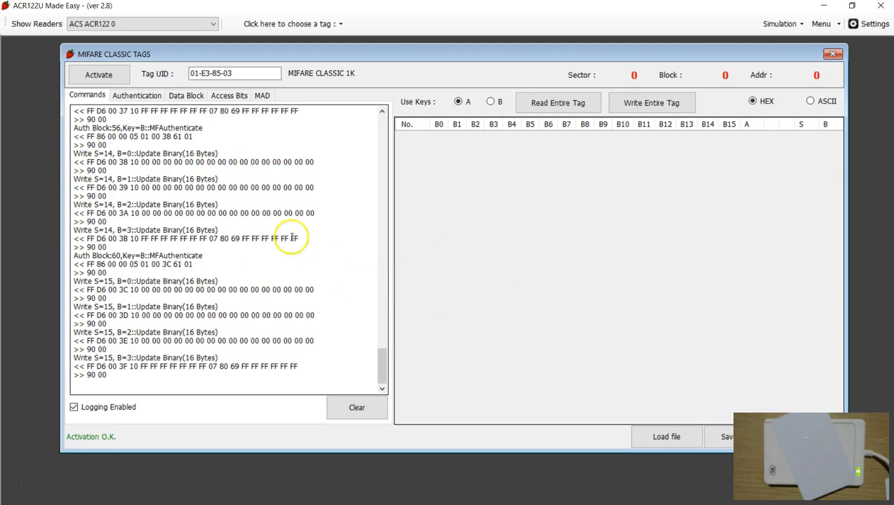
click(181, 95)
click(145, 95)
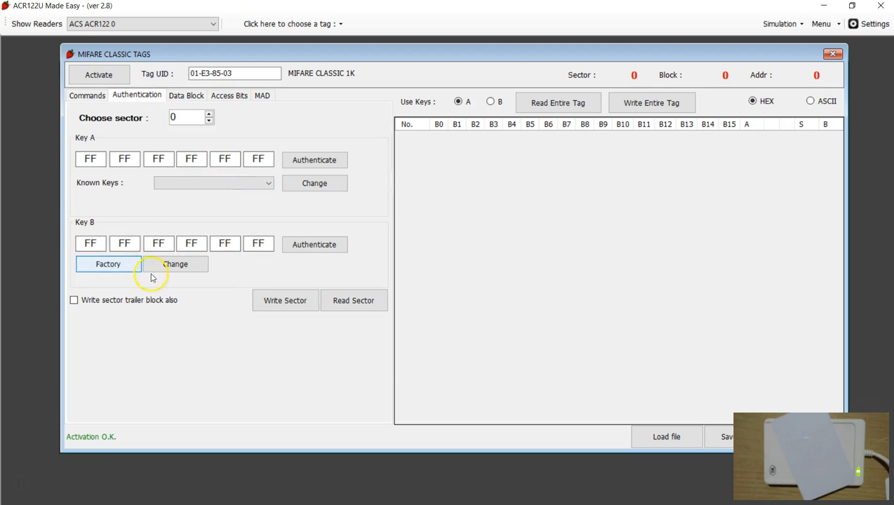
Step: Clear the log, reactivate the tag, read the entire tag, then browse the Tags layout files
click(91, 95)
click(356, 407)
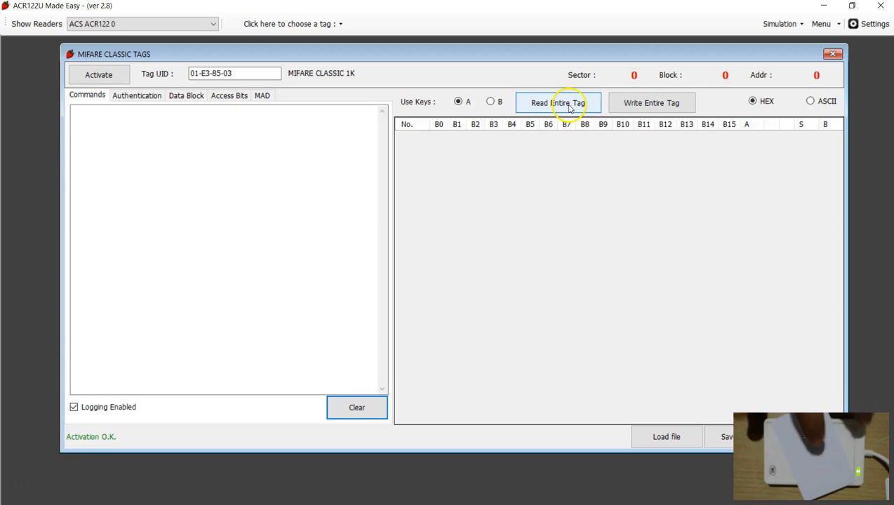
click(112, 75)
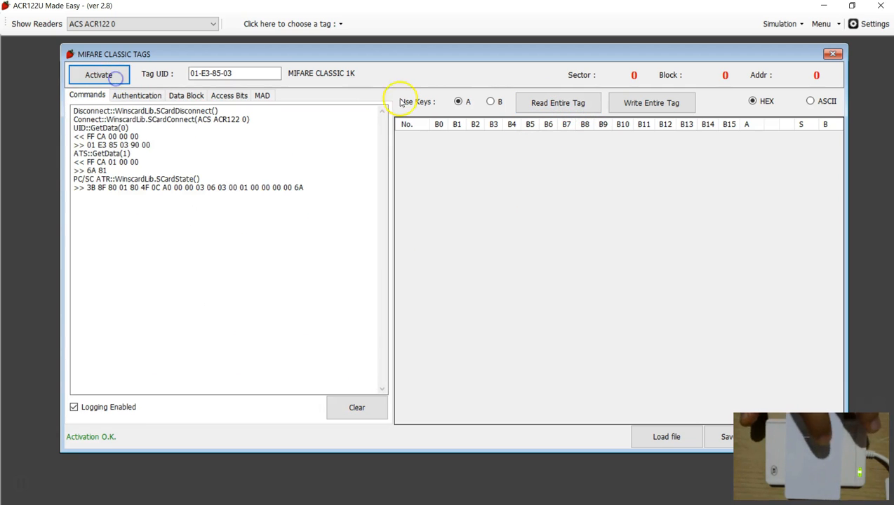
click(543, 104)
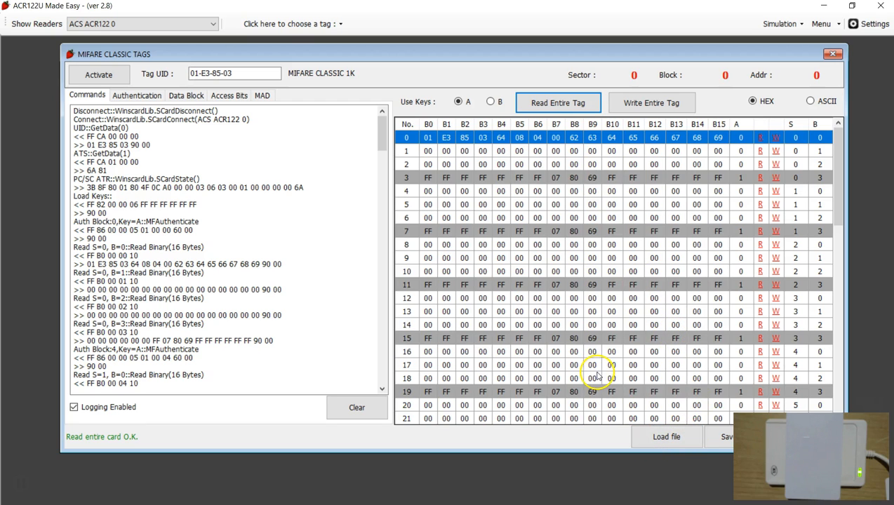
click(667, 437)
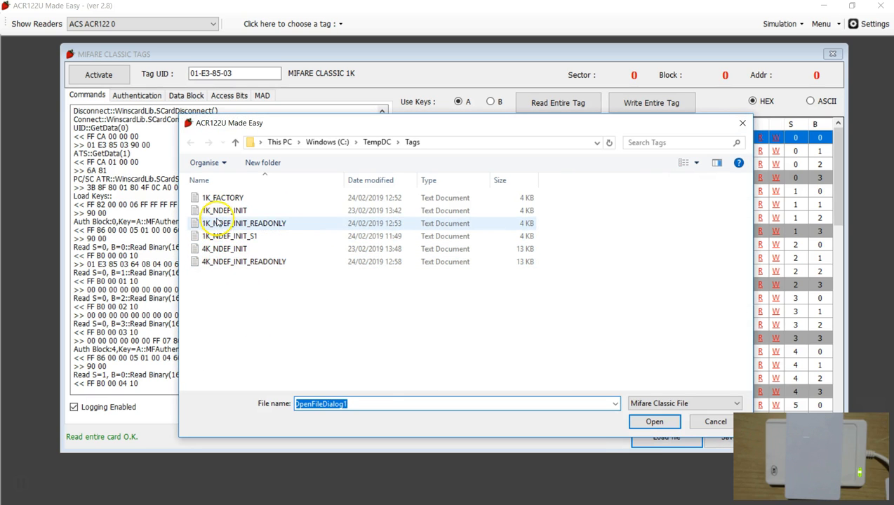
Step: Load the 1K_NDEF_INIT_READONLY layout and display the access-bits reference tables
click(218, 223)
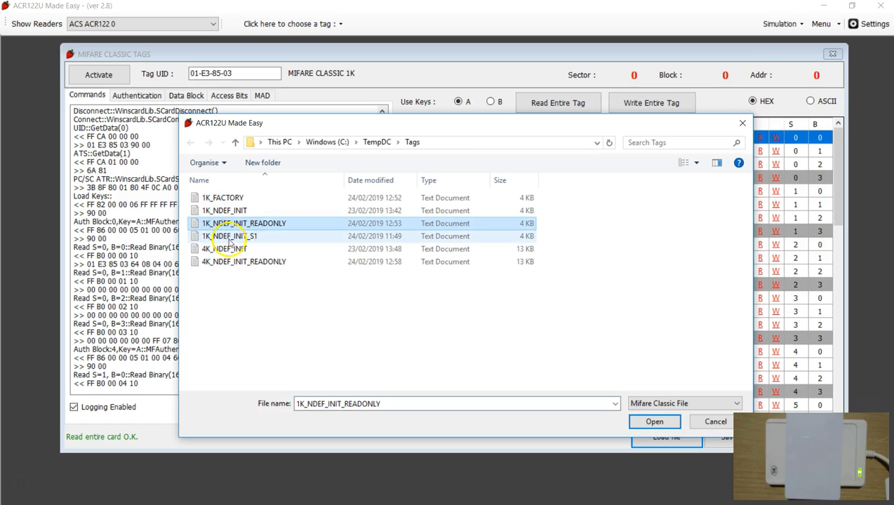
click(656, 421)
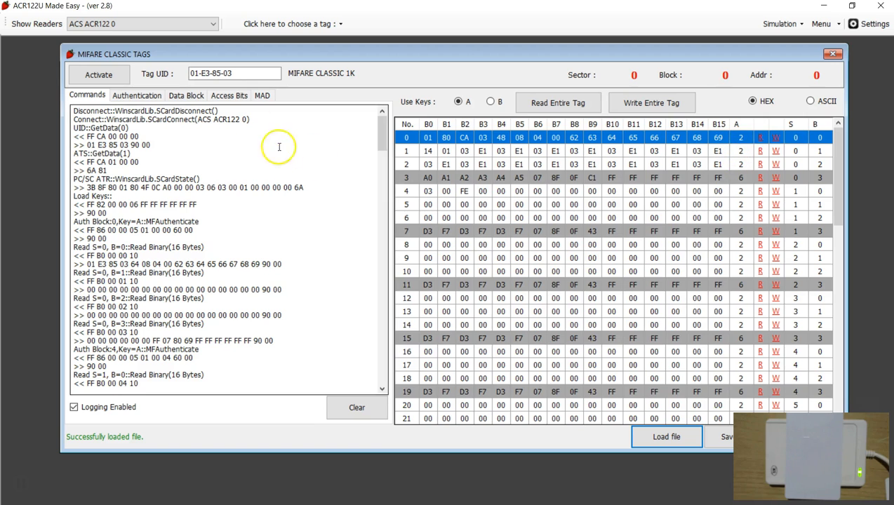
click(233, 96)
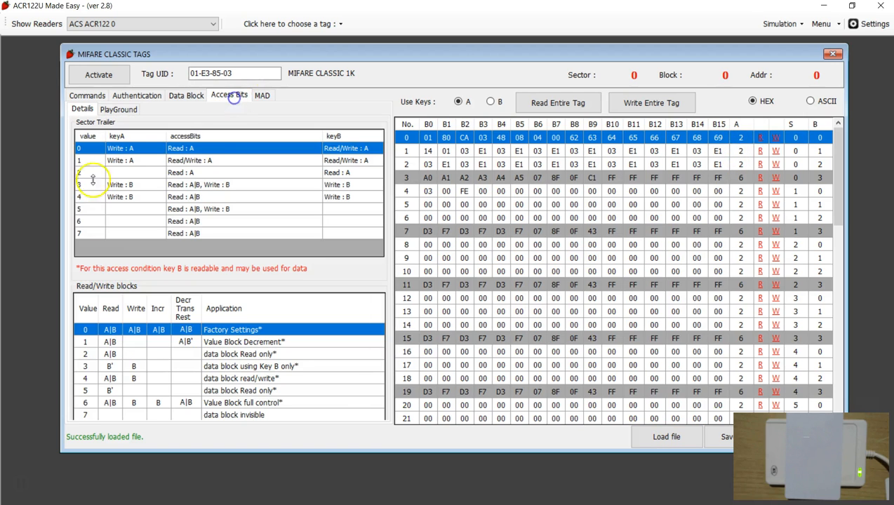
Step: Check the Value Block Decrement and Read only conditions, then inspect trailer block 3 and block 5
click(98, 343)
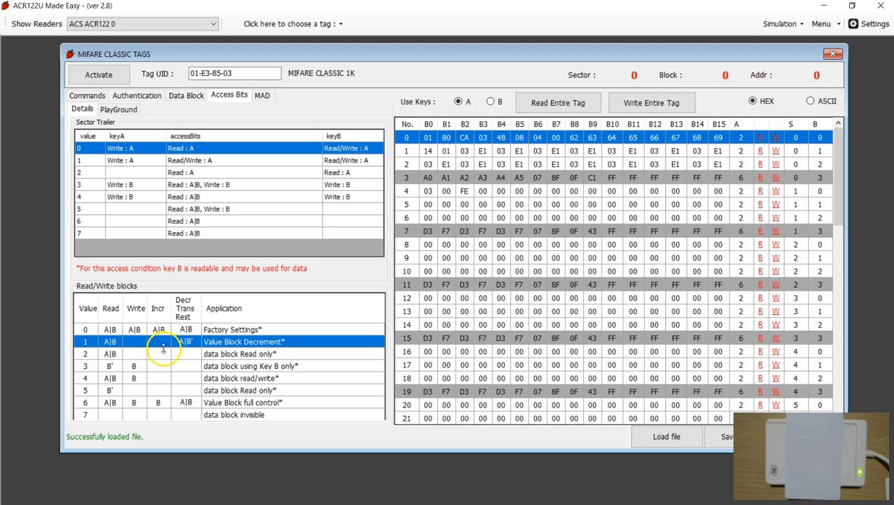
click(84, 355)
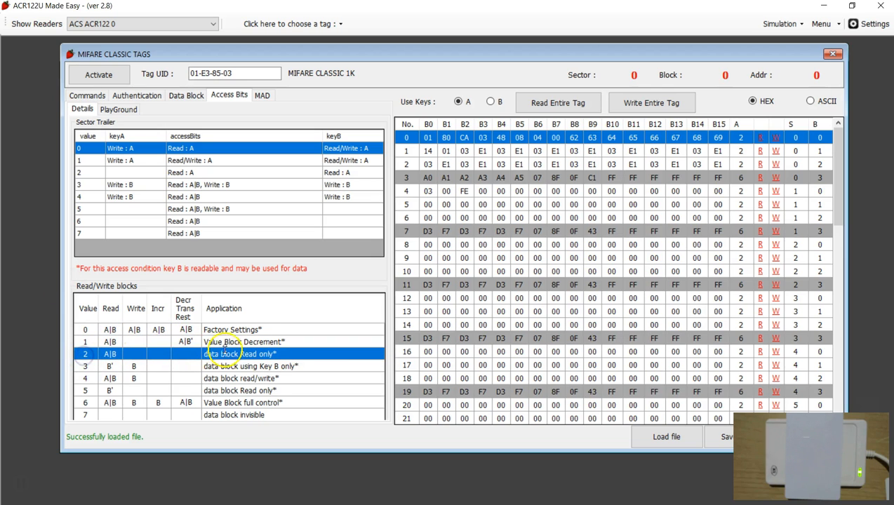
click(710, 179)
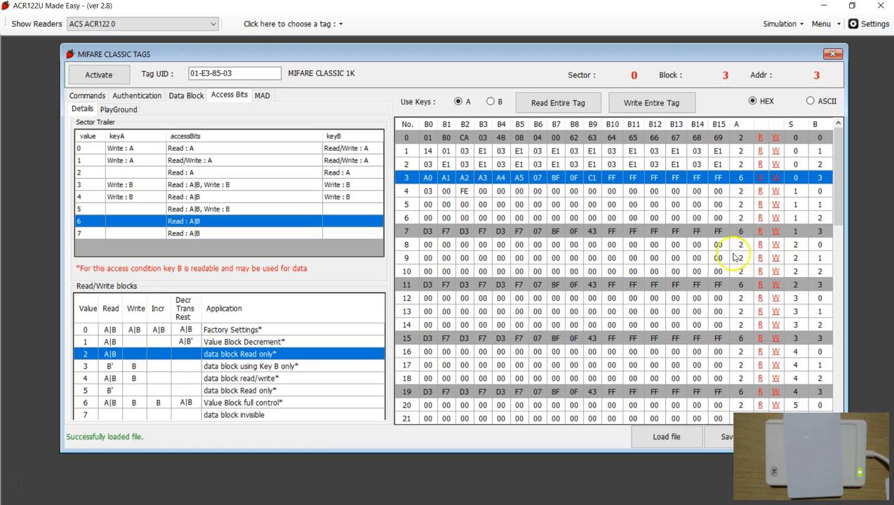
click(483, 205)
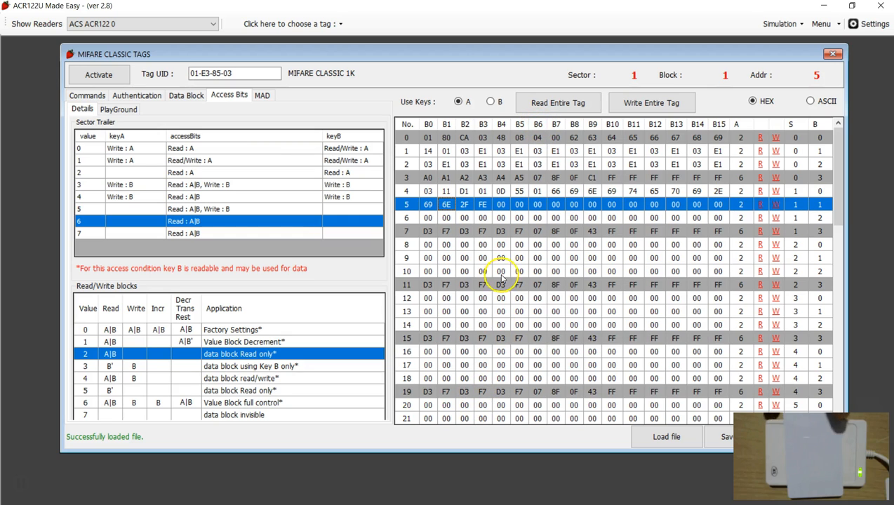
Step: Write the read-only NDEF layout to three successive tags, confirming each entire-tag write, then browse layouts
click(633, 103)
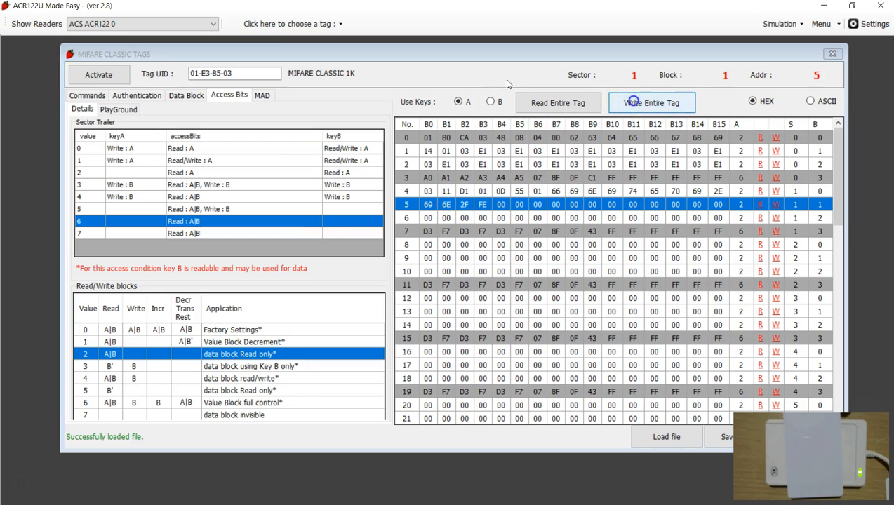
click(487, 312)
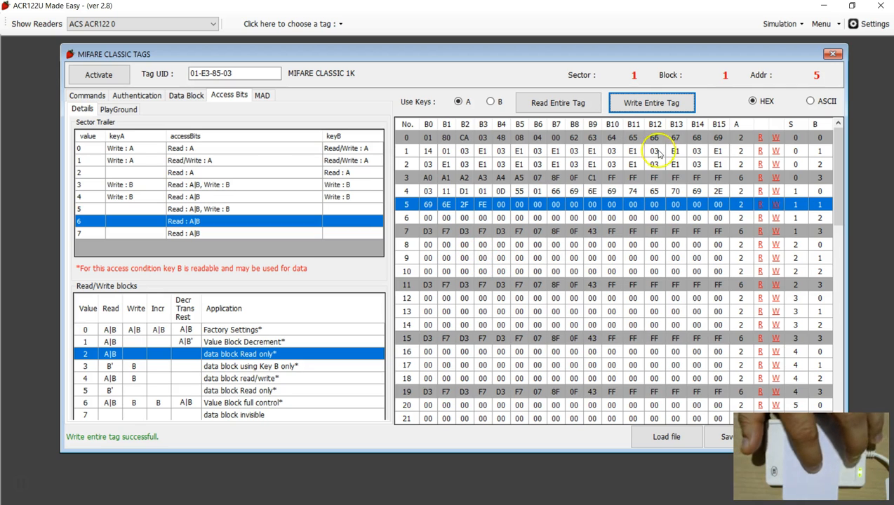
click(118, 75)
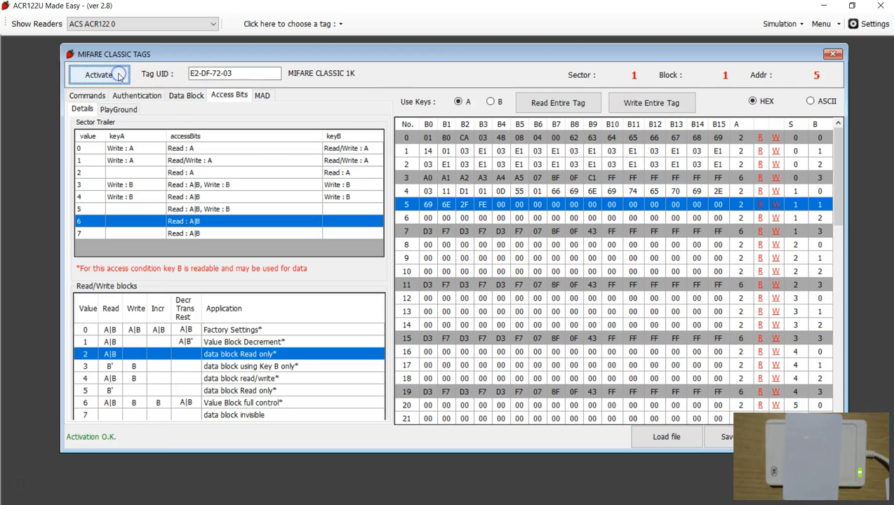
click(645, 104)
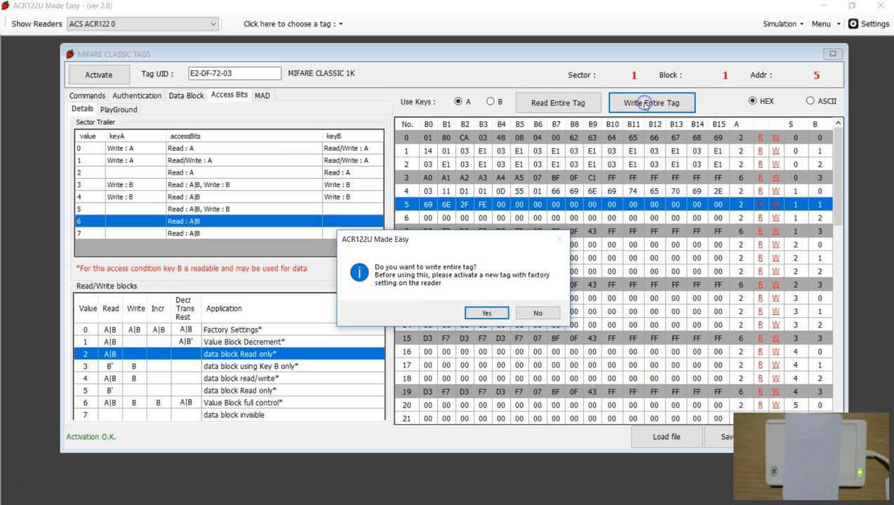
click(486, 315)
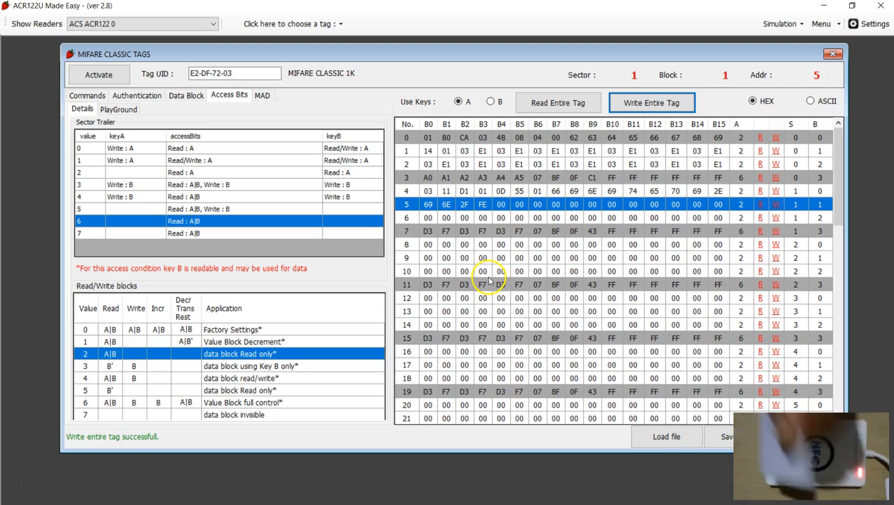
click(97, 75)
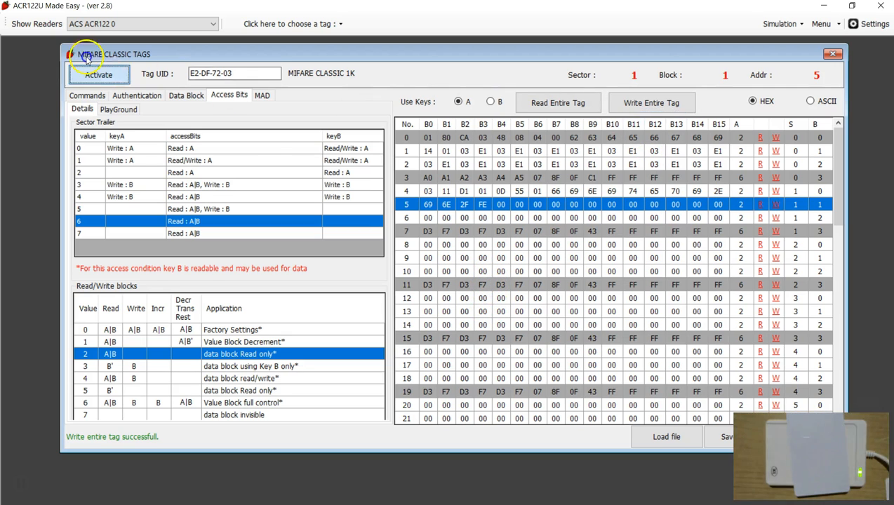
click(638, 106)
click(492, 310)
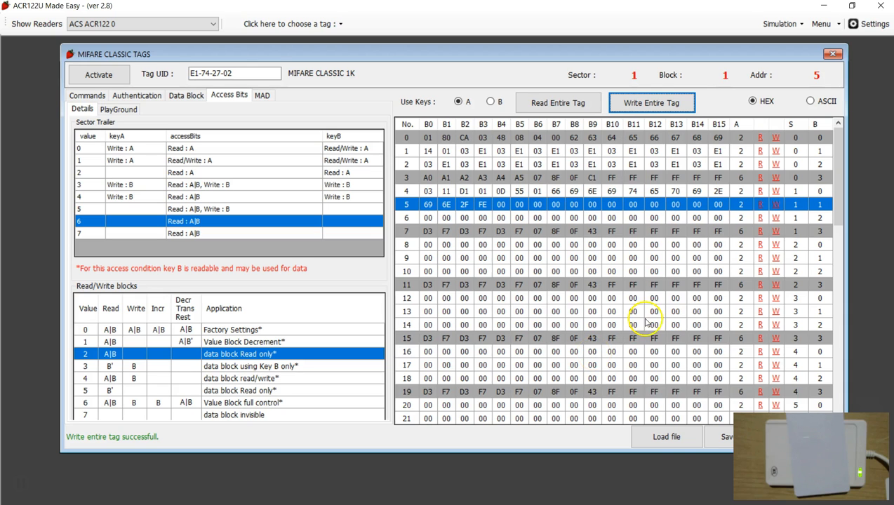
click(667, 437)
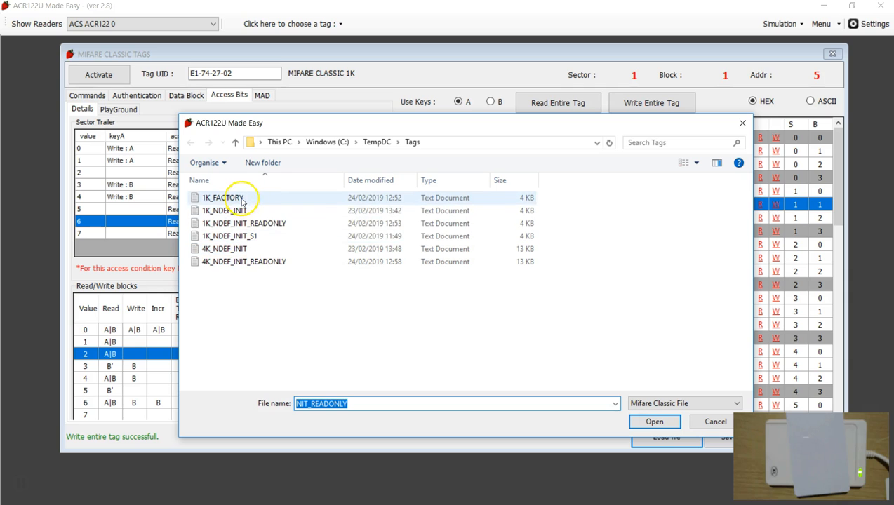
Step: Load the 4K_NDEF_INIT layout and scroll its grid down through sector 39
click(209, 250)
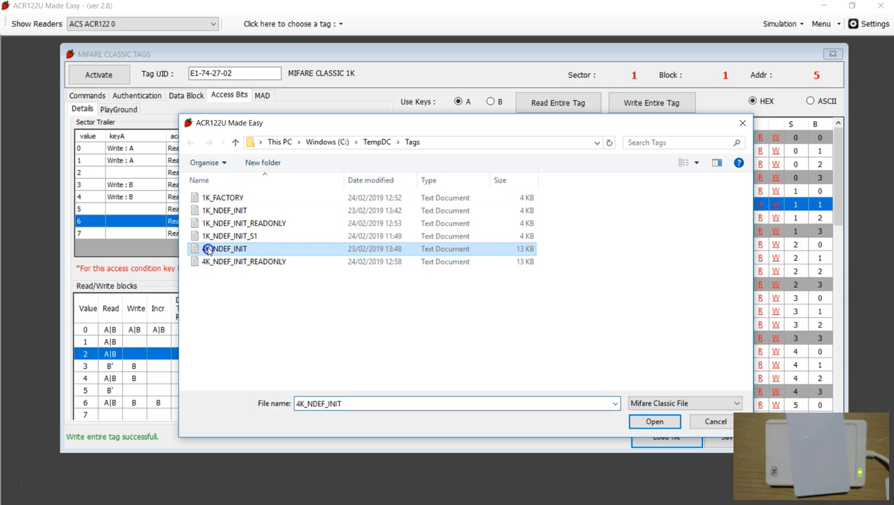
click(655, 422)
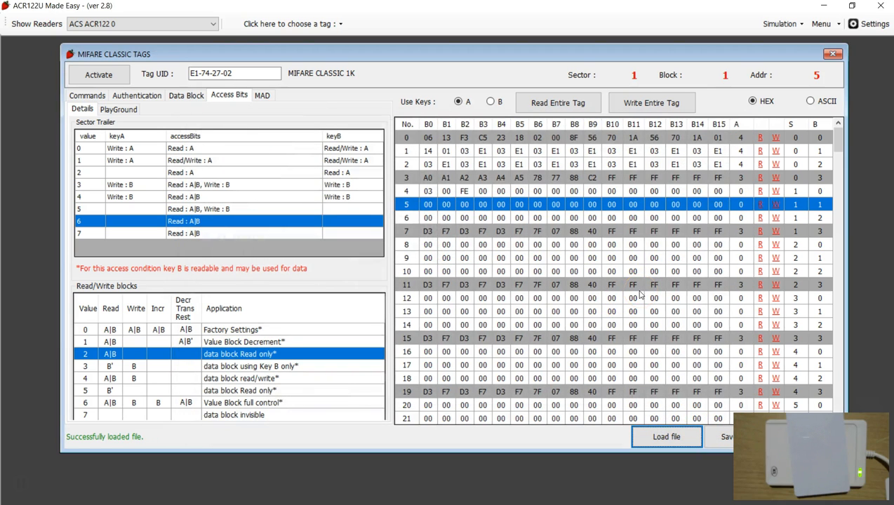
drag(838, 139, 834, 388)
Step: Load the 4K_NDEF_INIT_READONLY layout file
click(672, 435)
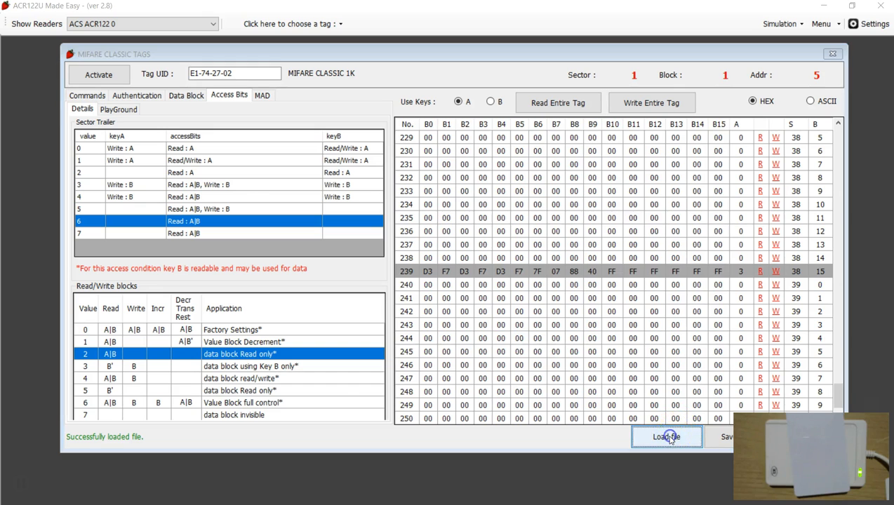
click(223, 263)
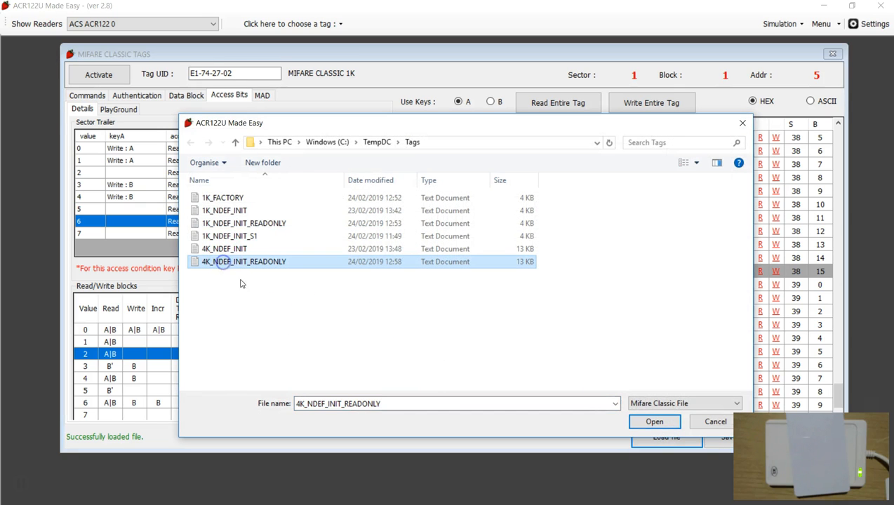
click(654, 422)
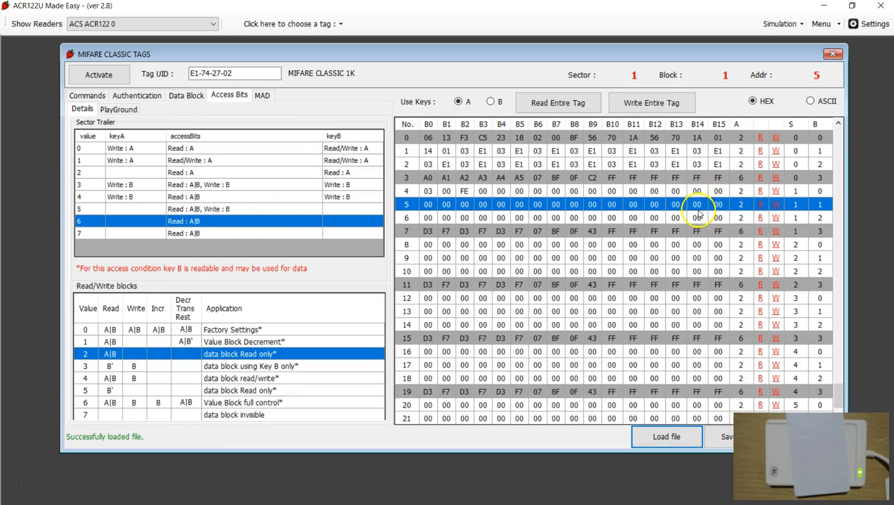
Step: Inspect blocks 4, 5, 8, 14, 16, 17 and 20 of the 4K read-only layout
click(434, 246)
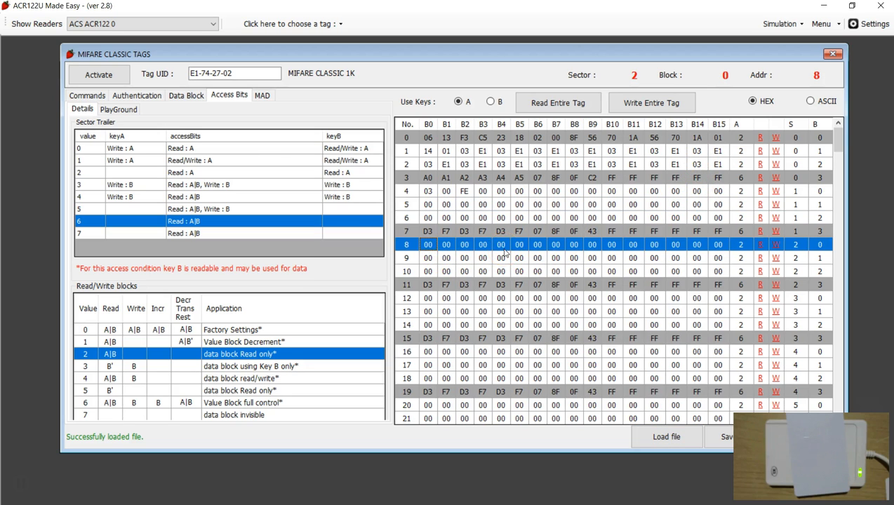
click(442, 205)
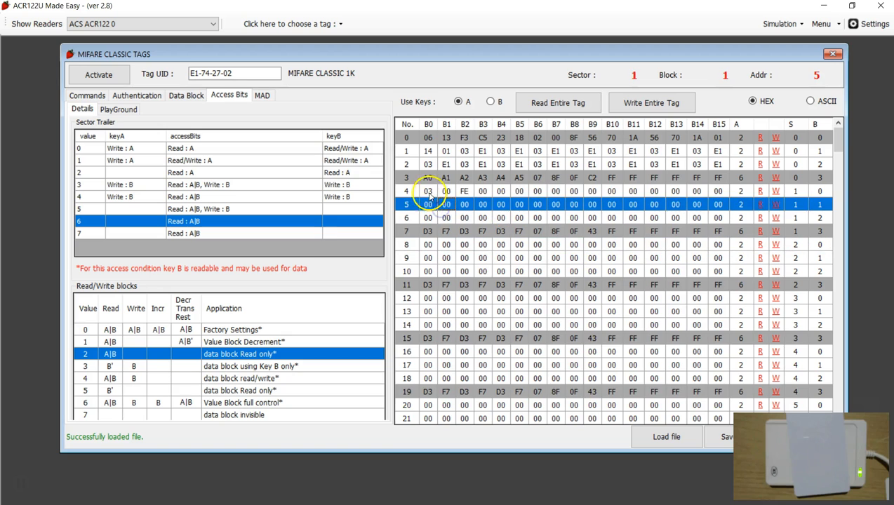
click(442, 193)
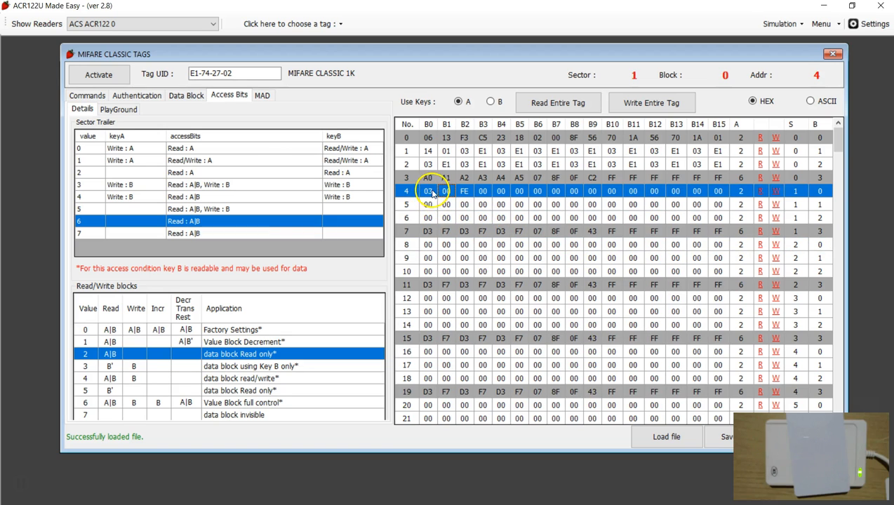
click(448, 248)
click(479, 321)
click(482, 365)
click(485, 410)
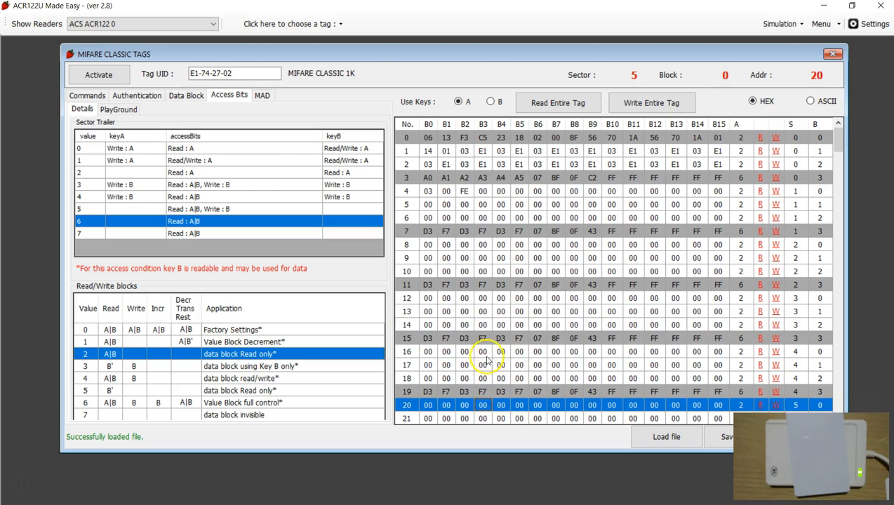
click(486, 356)
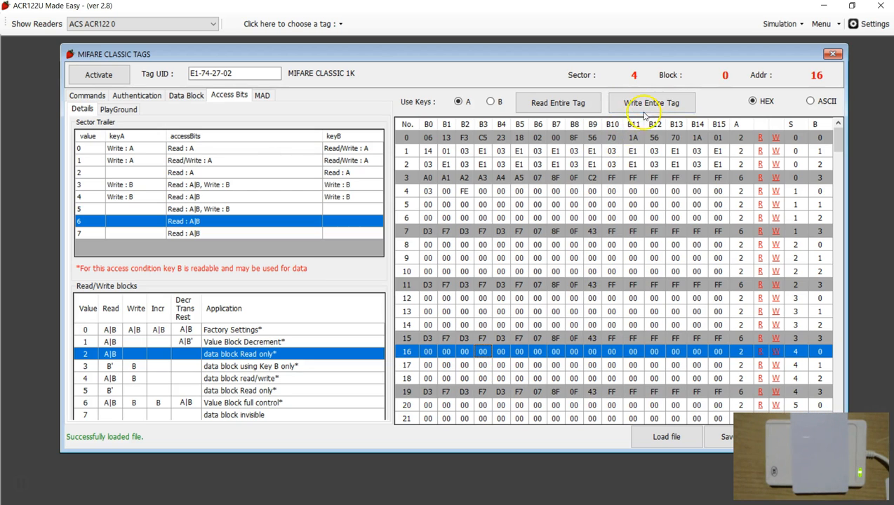
Step: Load the 1K_NDEF_INIT_S1 layout into the tag data
click(667, 438)
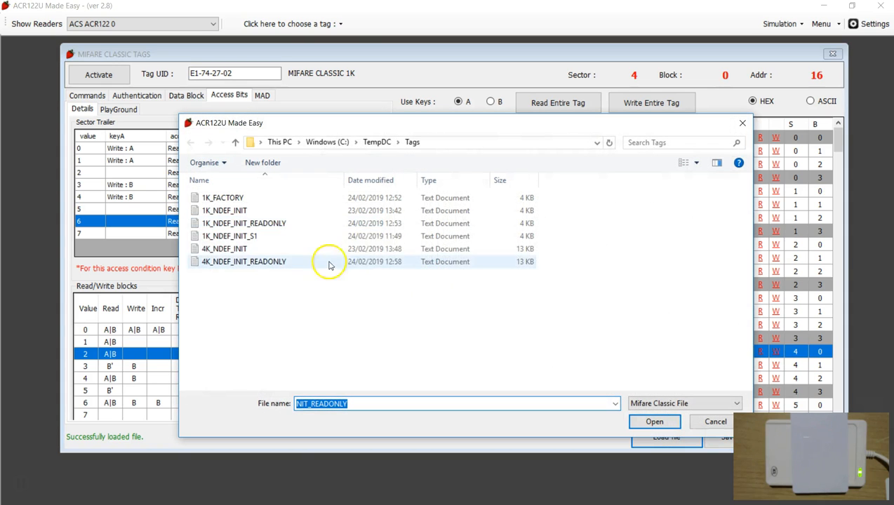
click(220, 237)
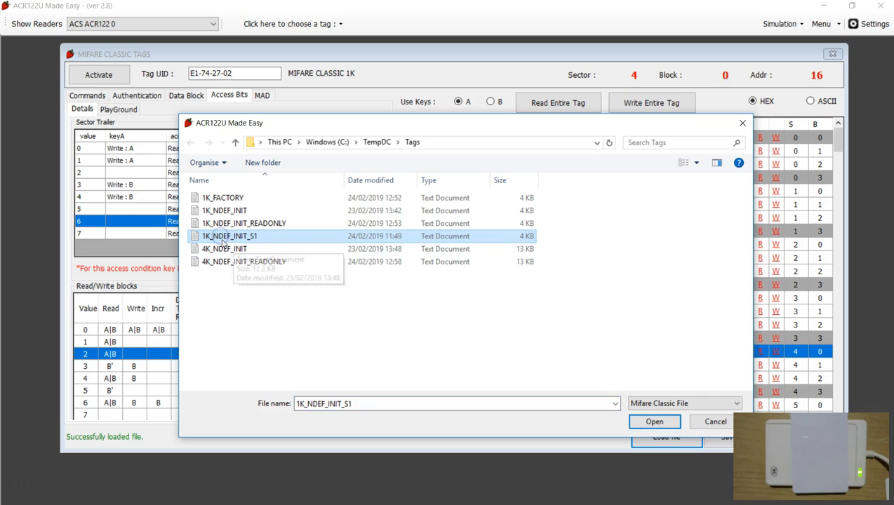
click(653, 421)
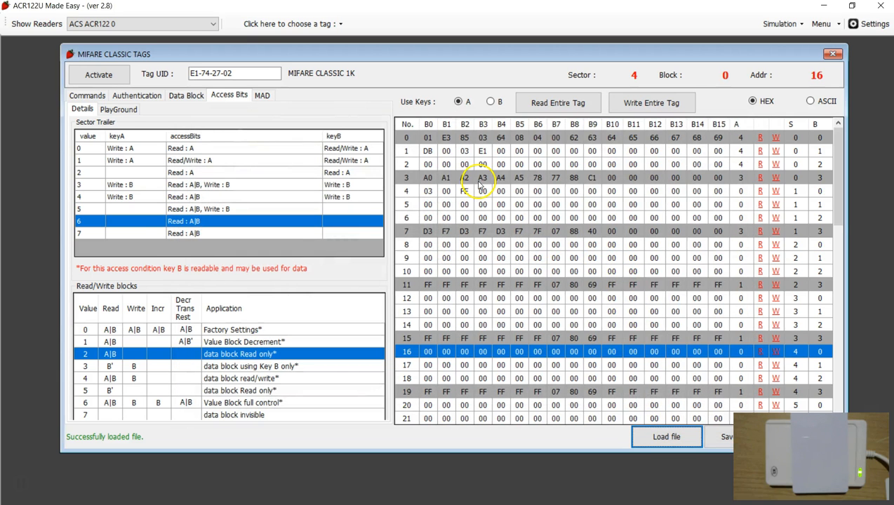